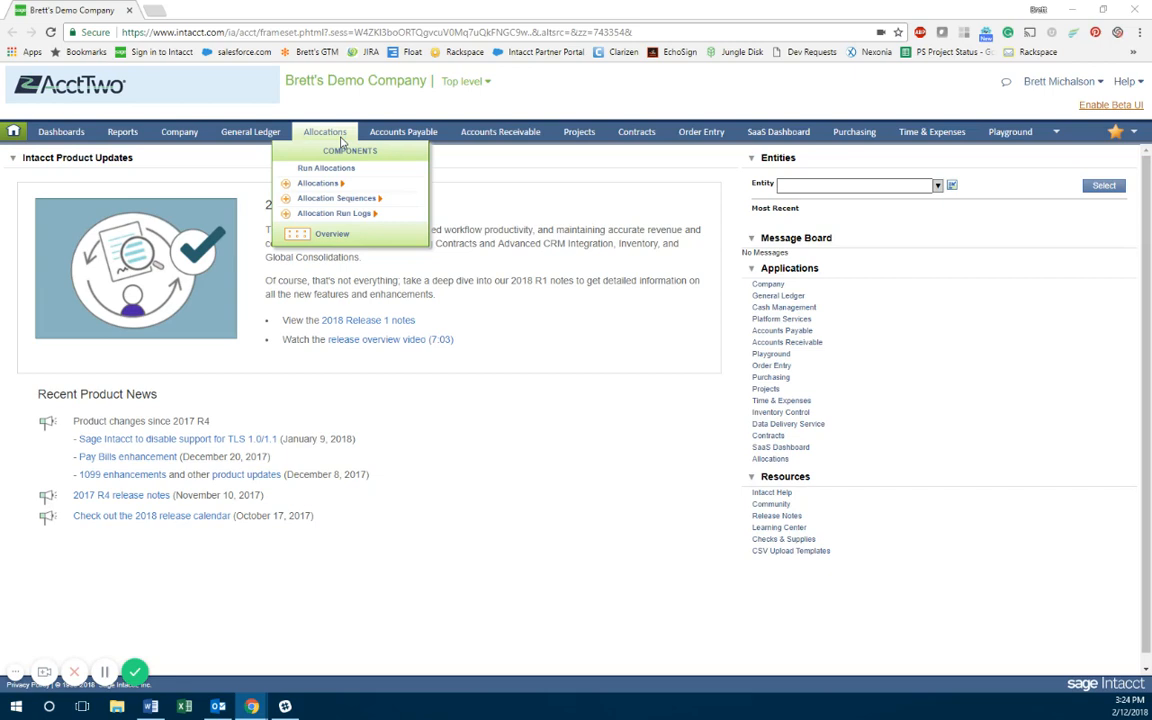
Open the Department Allocation (Test 1) record for editing from the allocations list.
mouse_move(328, 184)
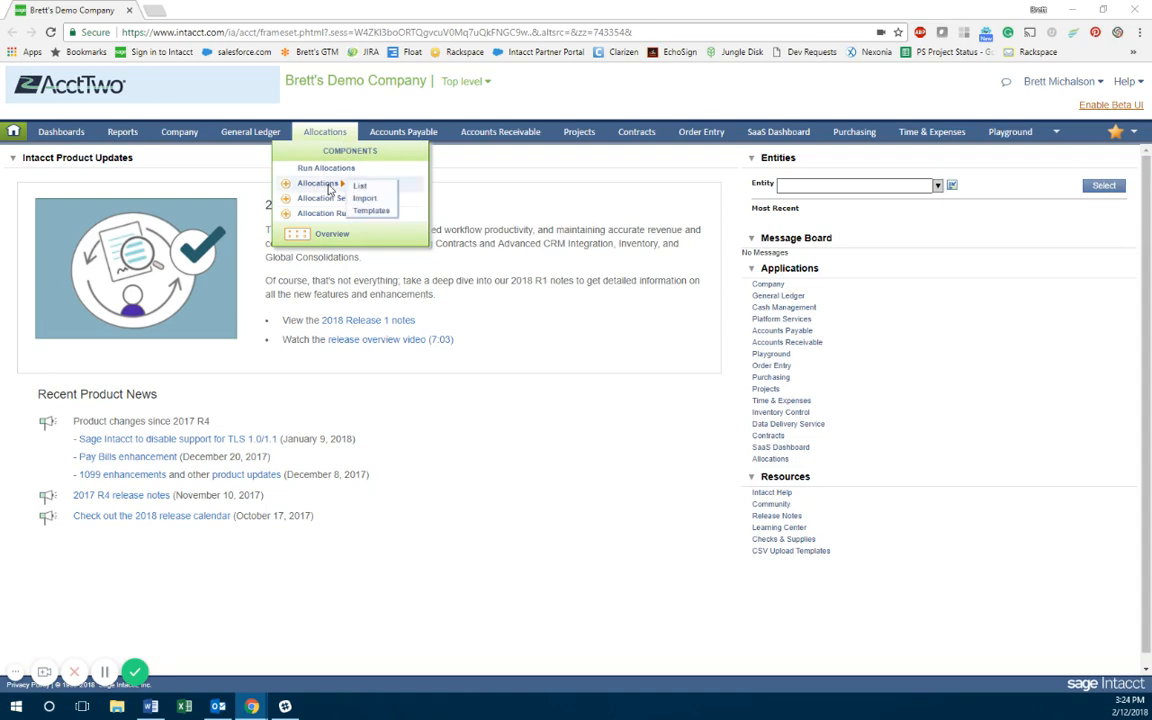
click(362, 190)
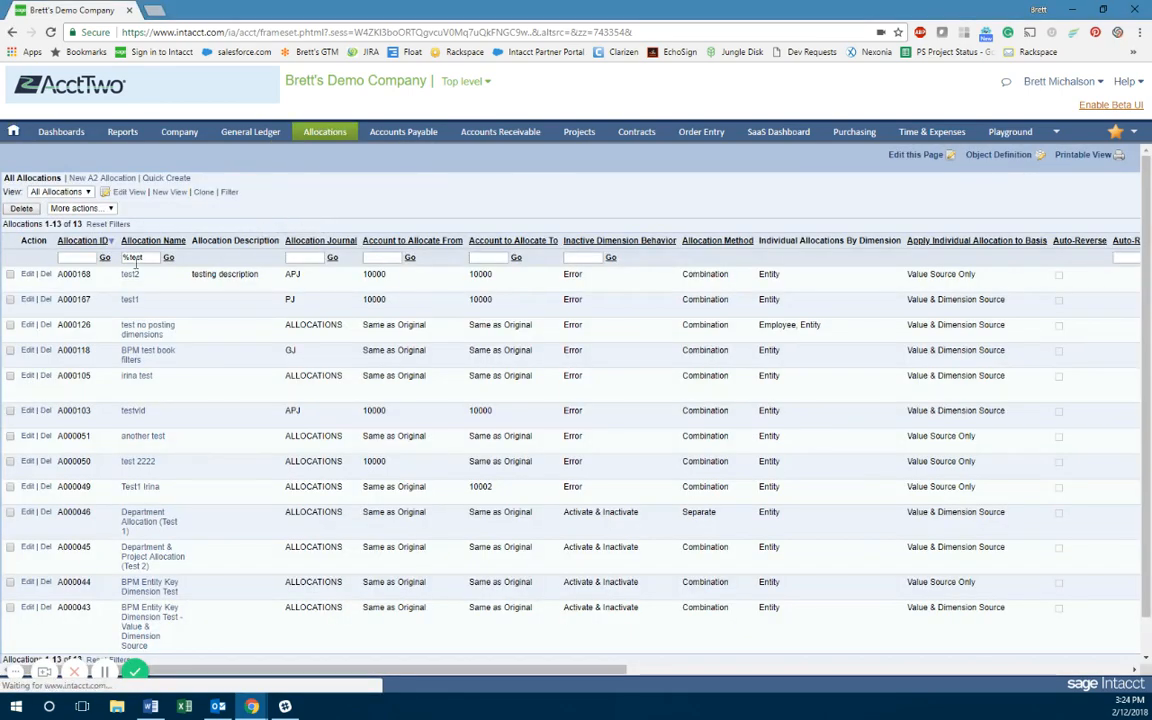
click(25, 512)
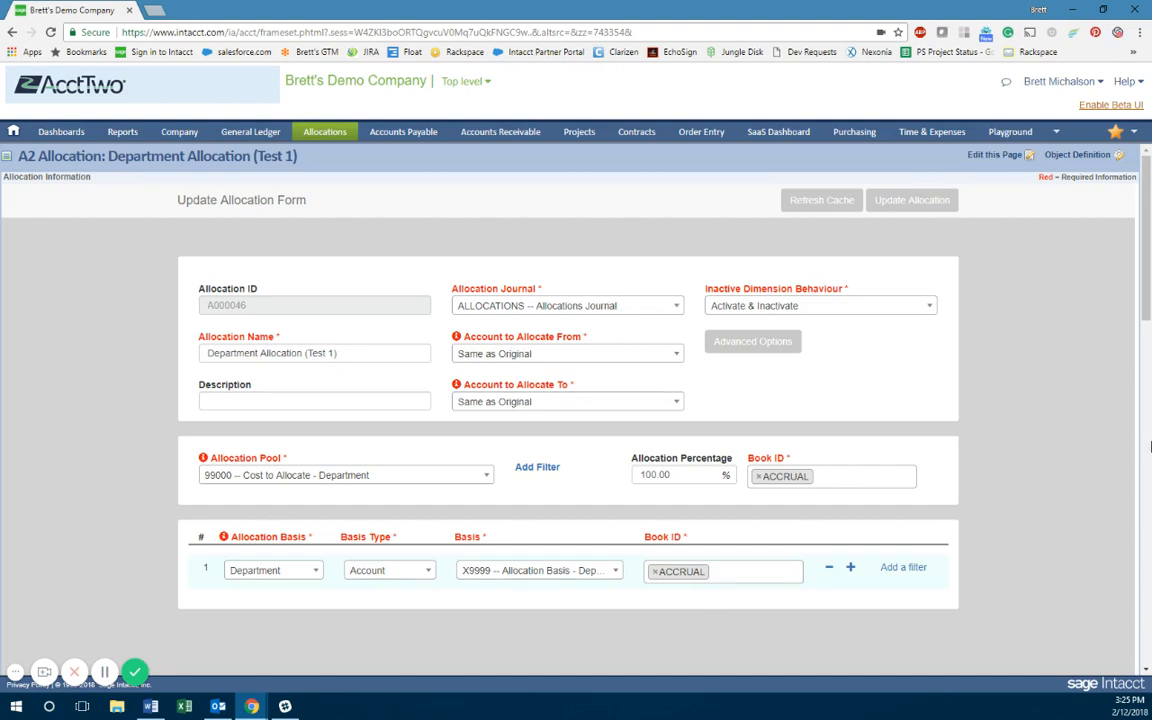
Examine the allocation's general settings, including the accounts offered for Account to Allocate From.
click(386, 353)
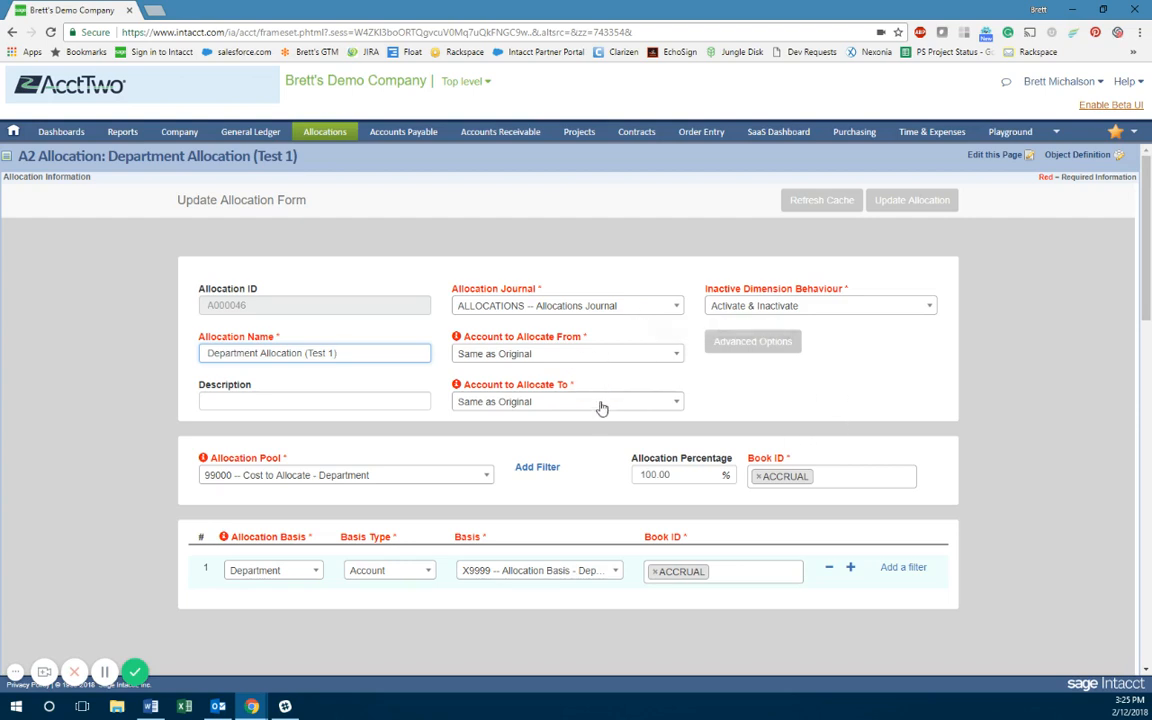
click(830, 399)
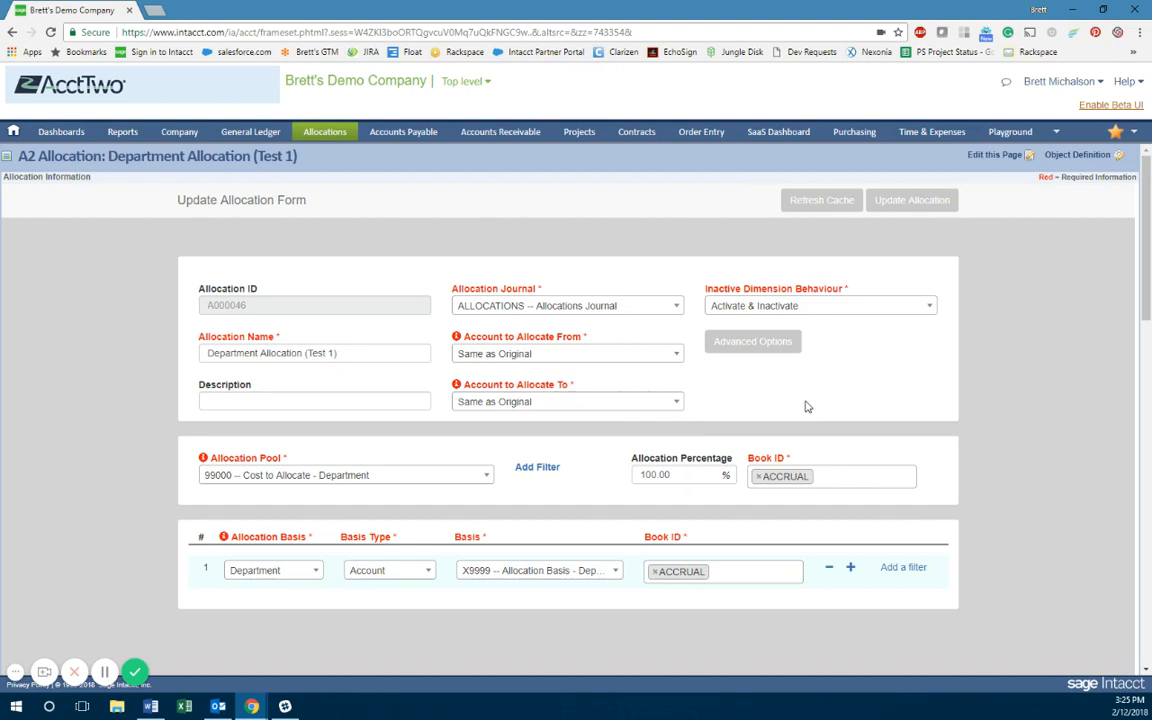
click(668, 355)
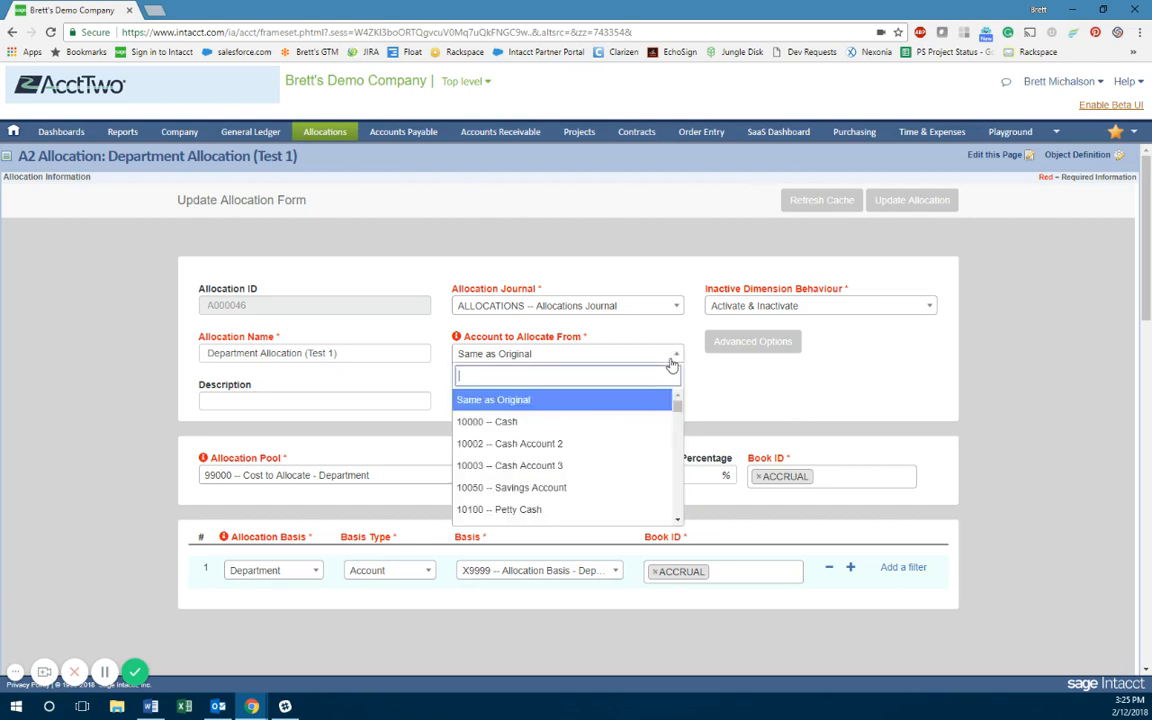
click(760, 420)
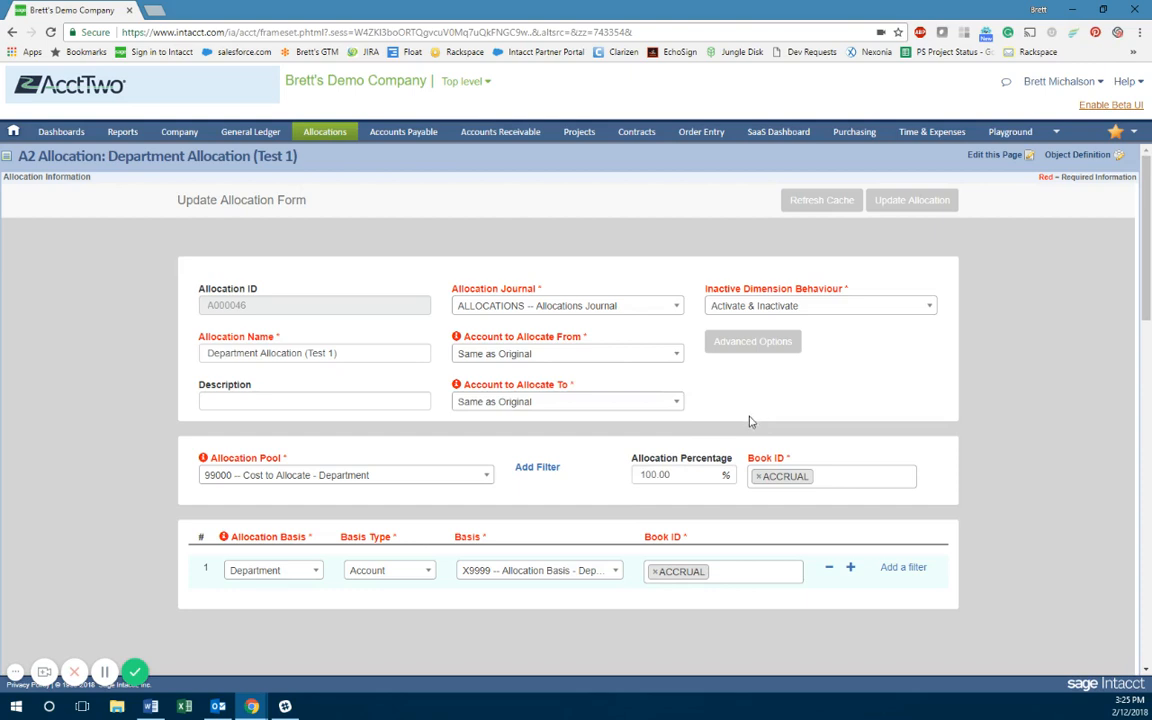
Add a Department dimension filter to the allocation pool and browse its available groups and values.
scroll(748, 419, down, 1)
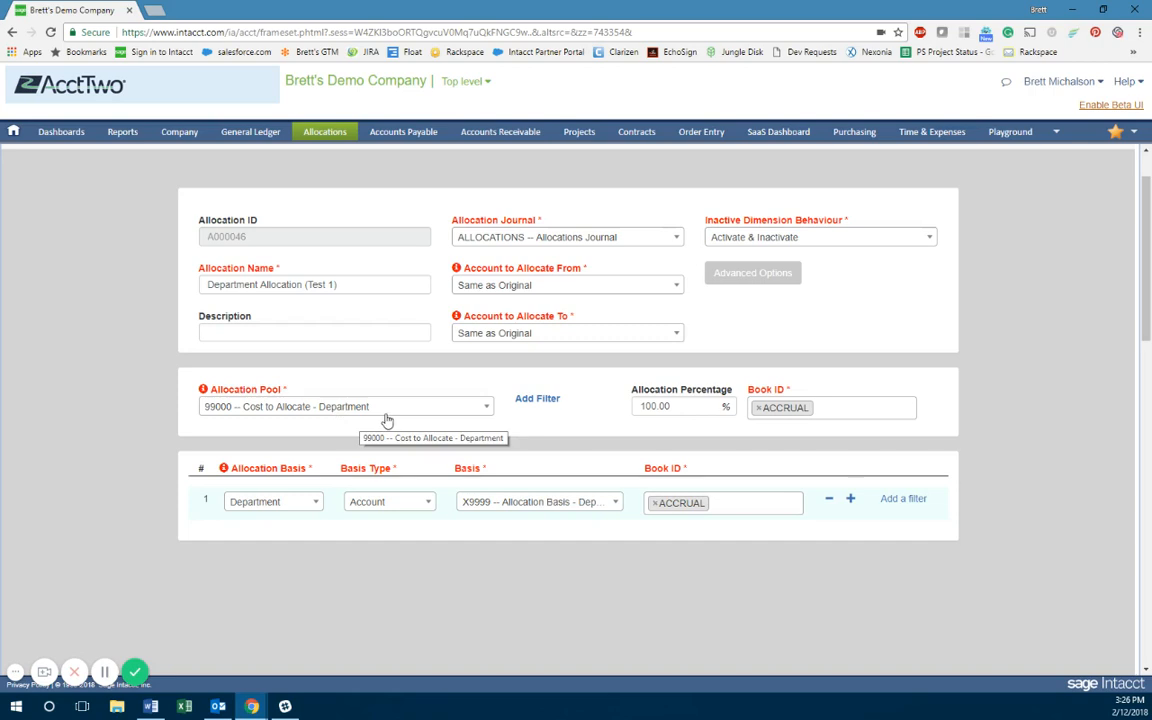
click(540, 400)
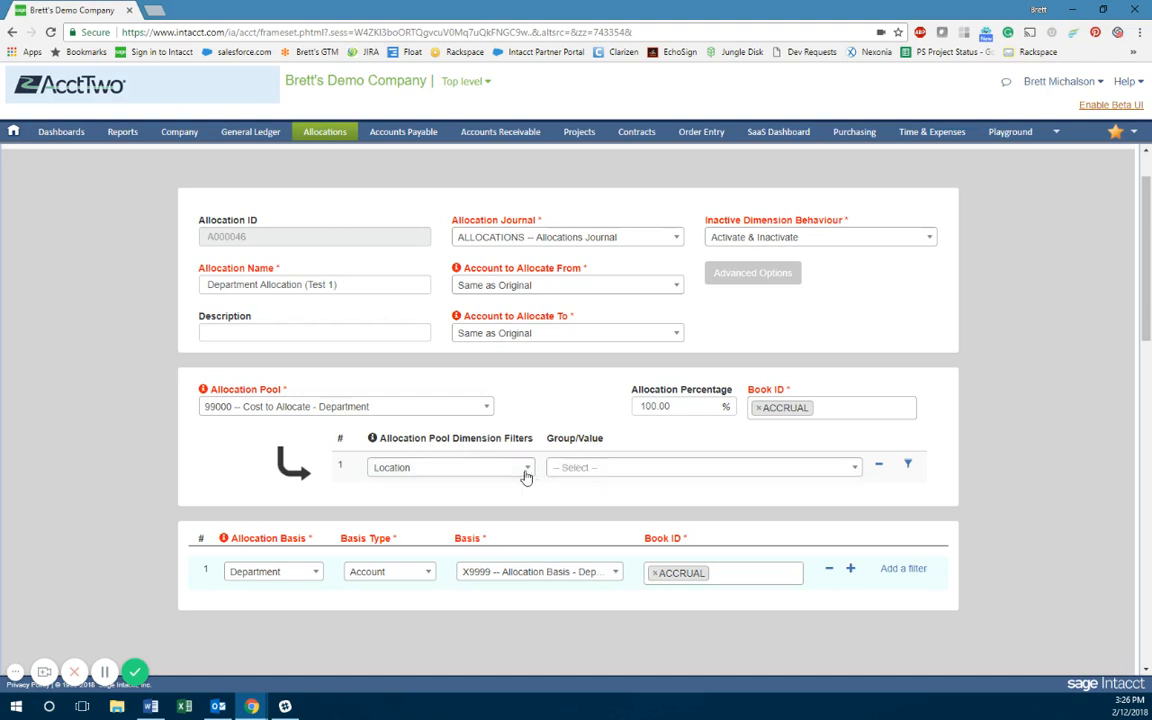
click(525, 471)
scroll(458, 540, down, 1)
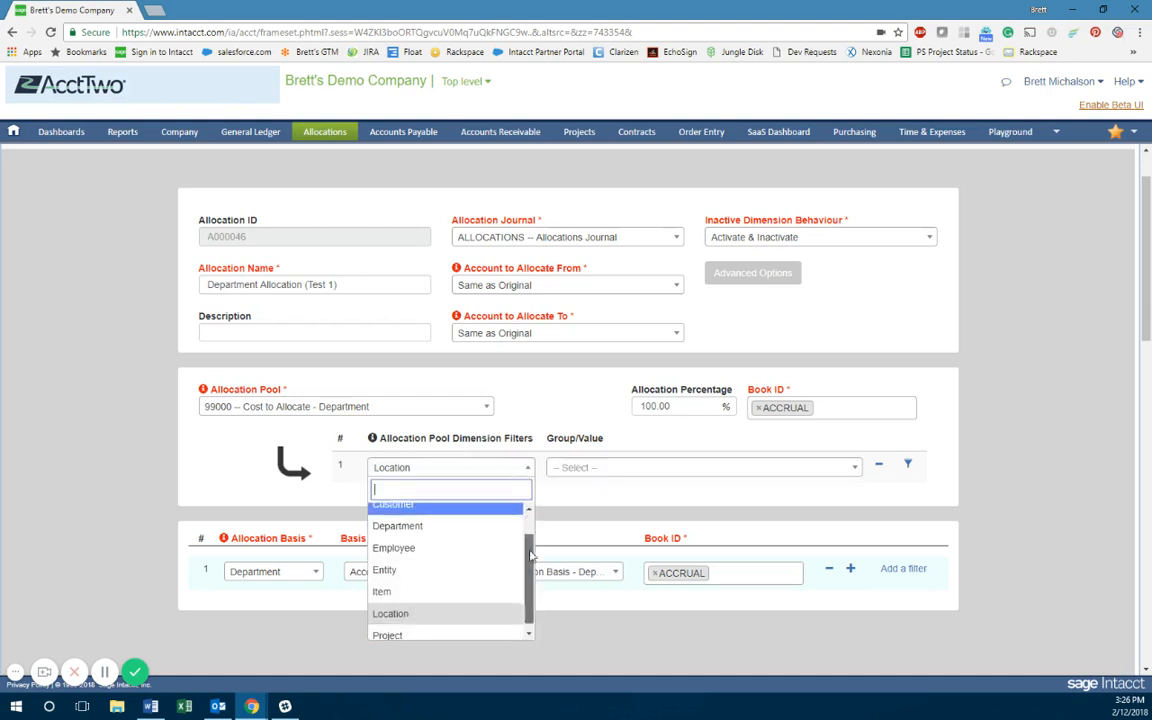
scroll(508, 595, up, 1)
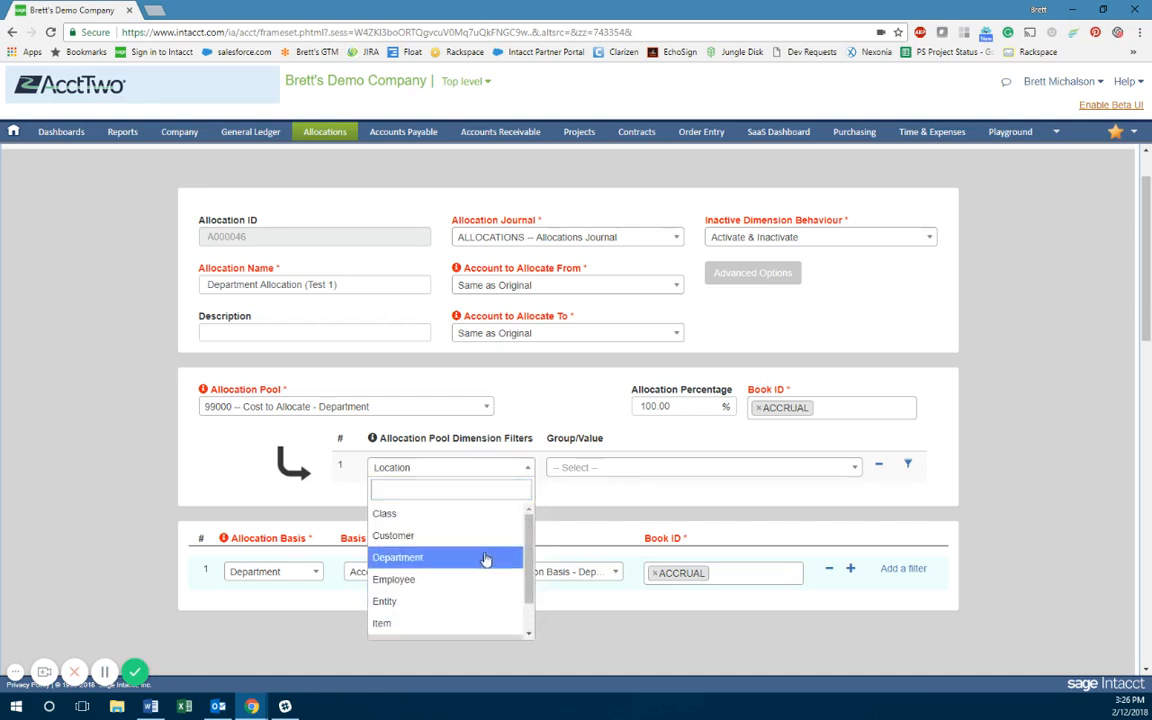
click(483, 557)
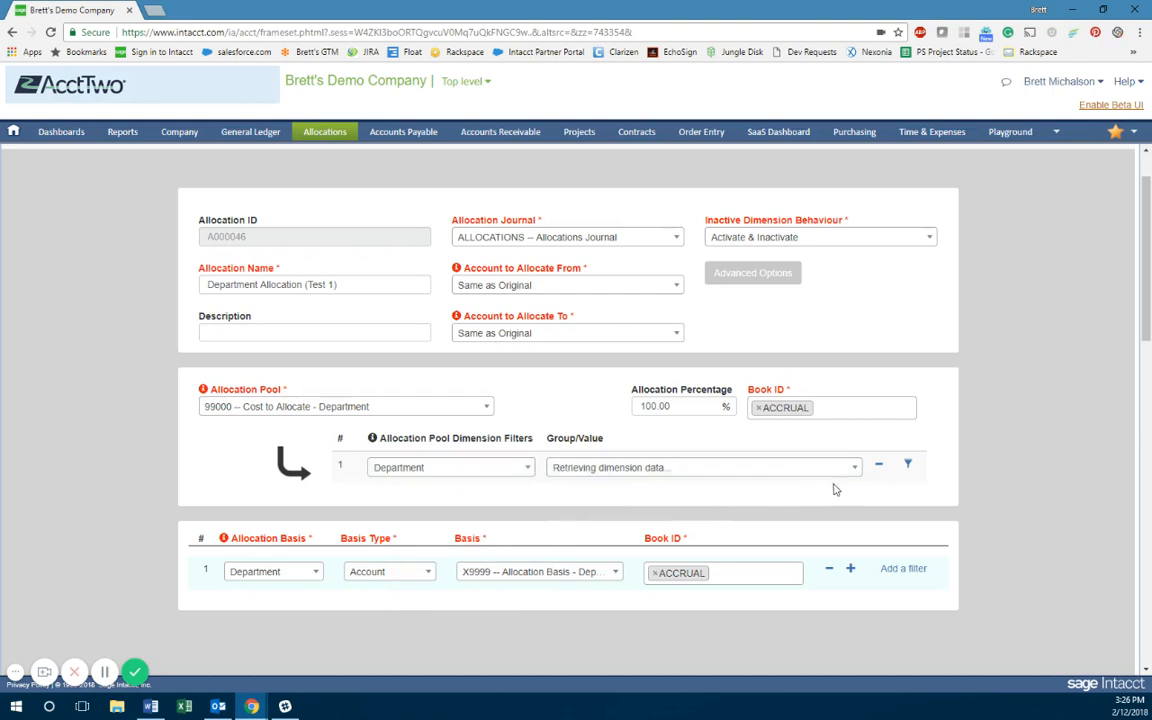
click(859, 476)
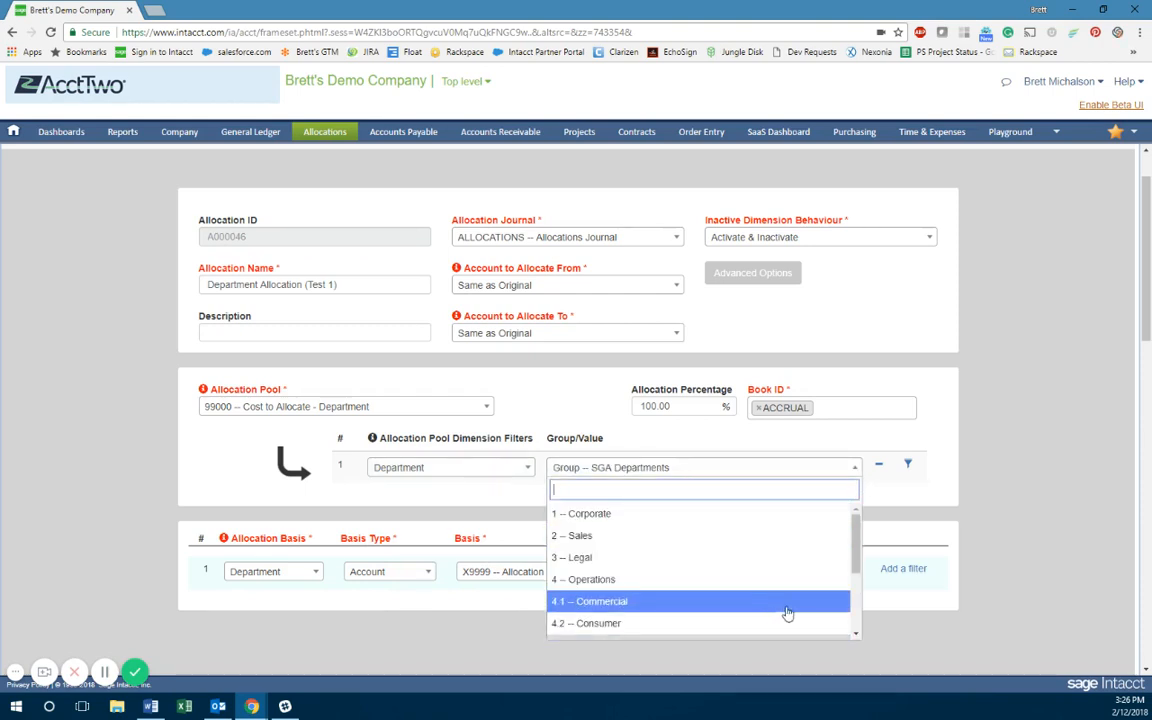
drag(851, 560, 851, 594)
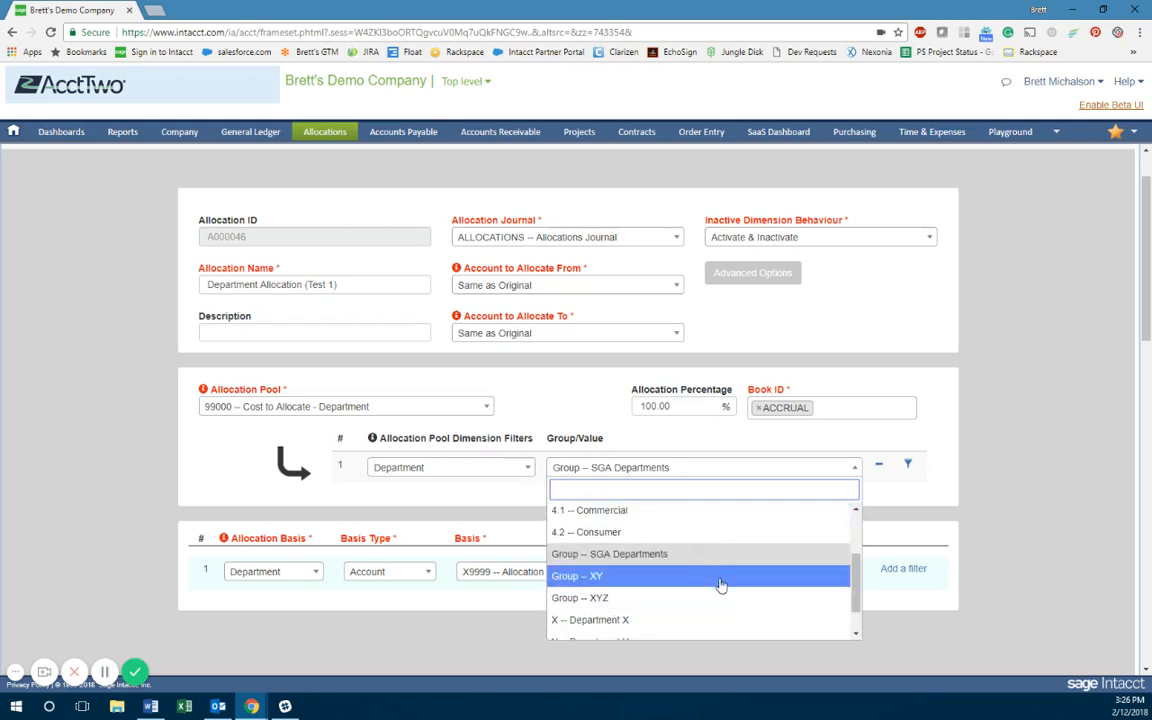
click(930, 492)
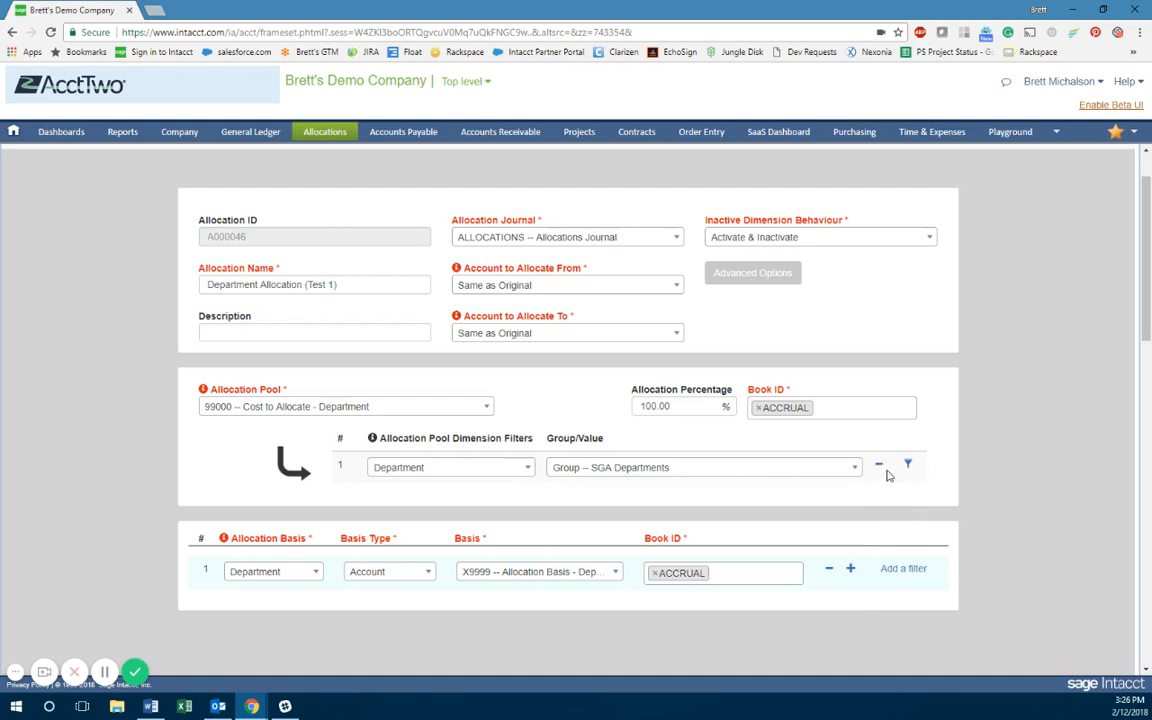
Add two more dimension filter rows to the allocation pool and remove all of the pool's filters.
click(906, 467)
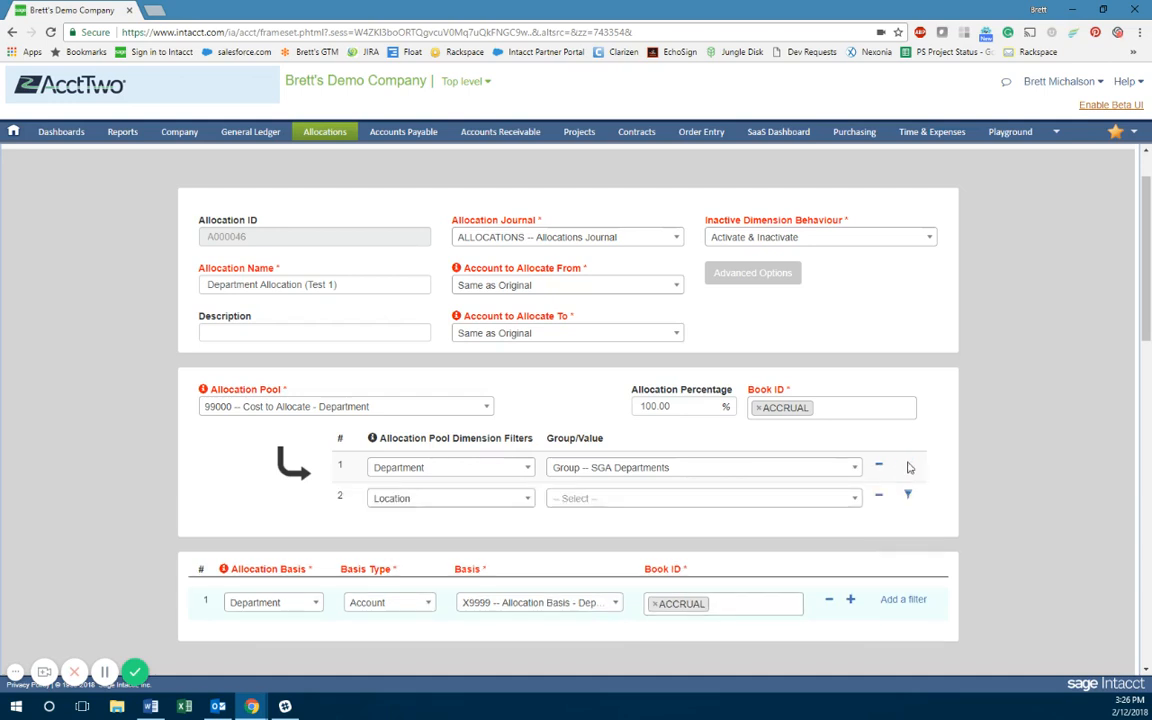
click(907, 498)
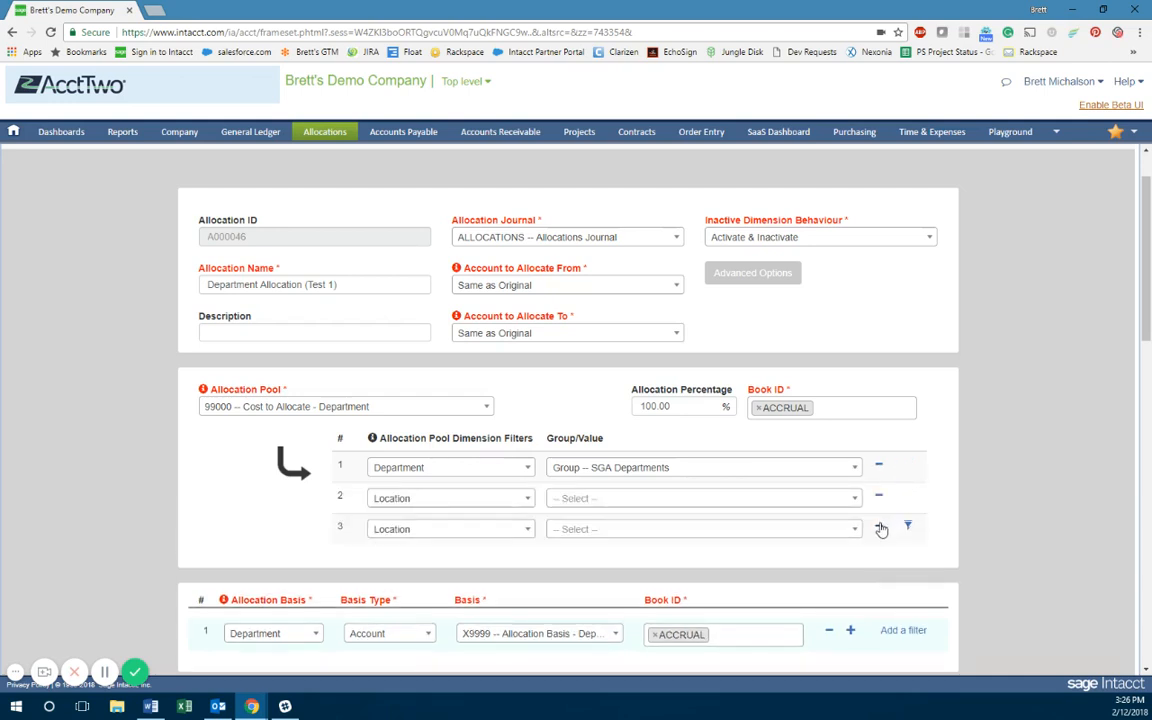
click(878, 526)
click(879, 496)
click(879, 466)
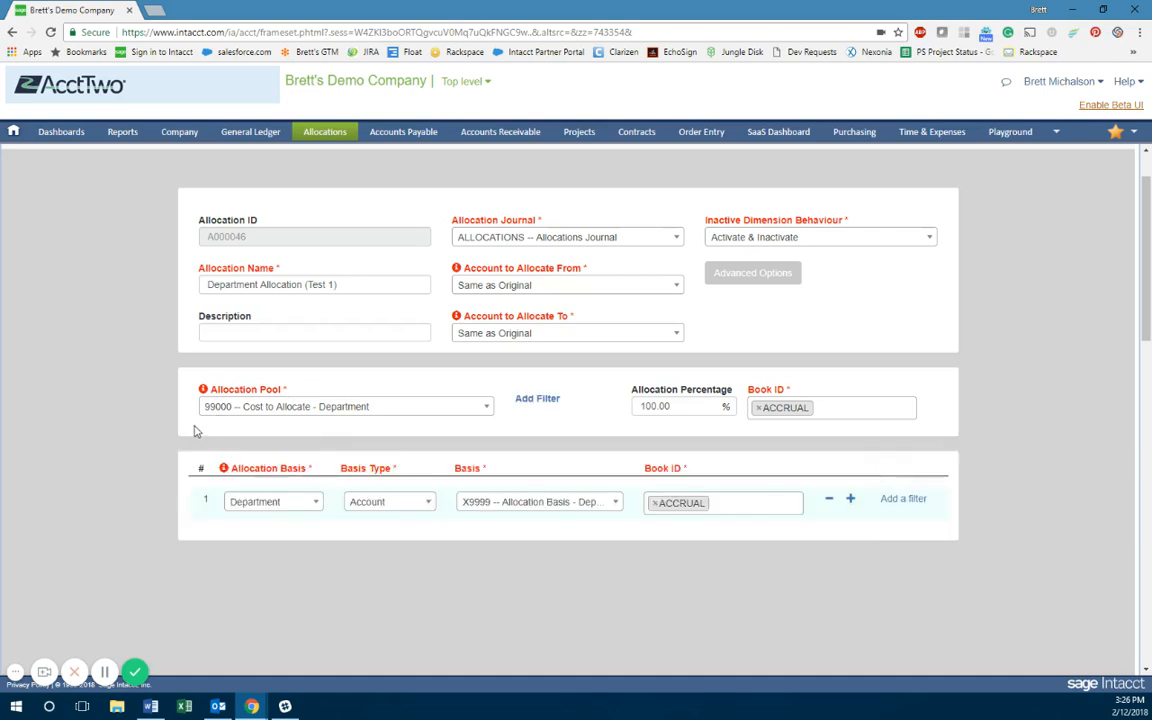
Examine the basis types offered for the Department allocation basis row.
scroll(195, 431, down, 1)
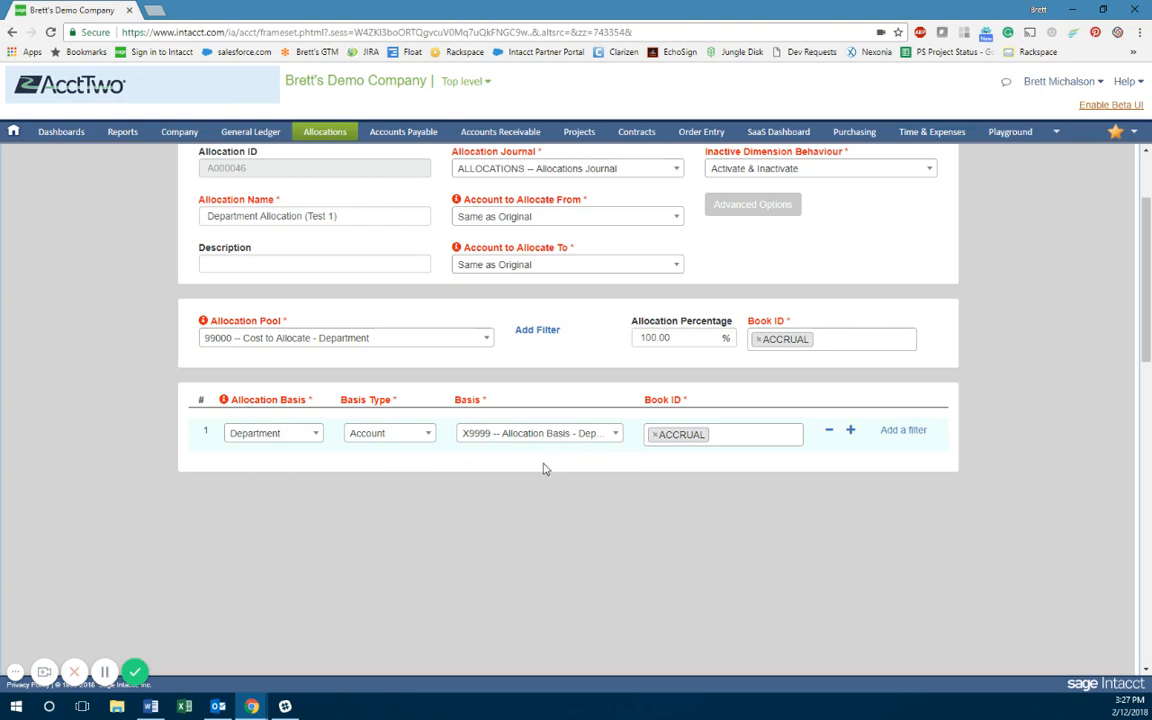
click(402, 431)
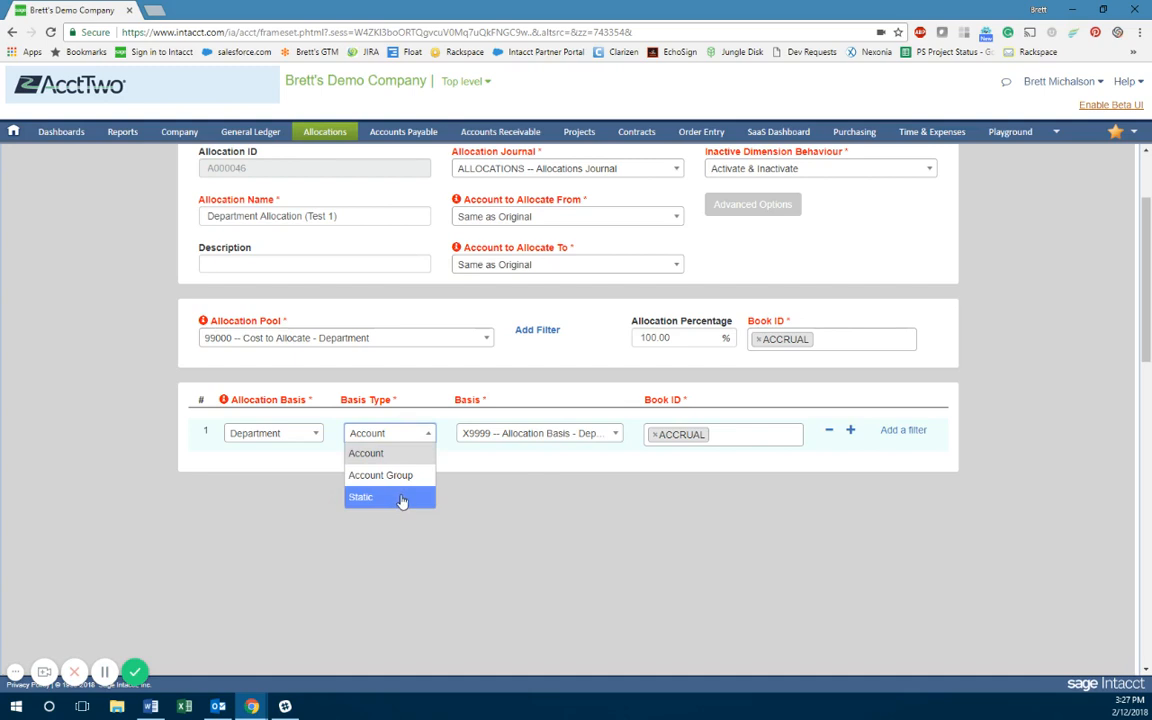
click(515, 473)
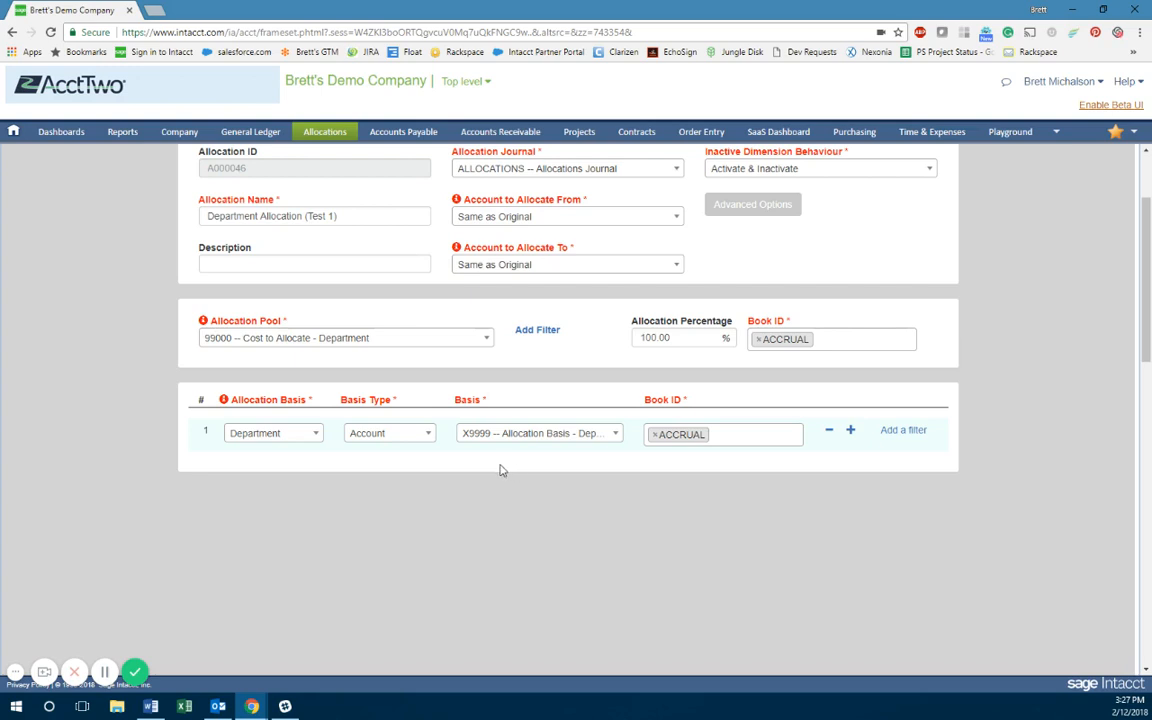
scroll(507, 491, up, 1)
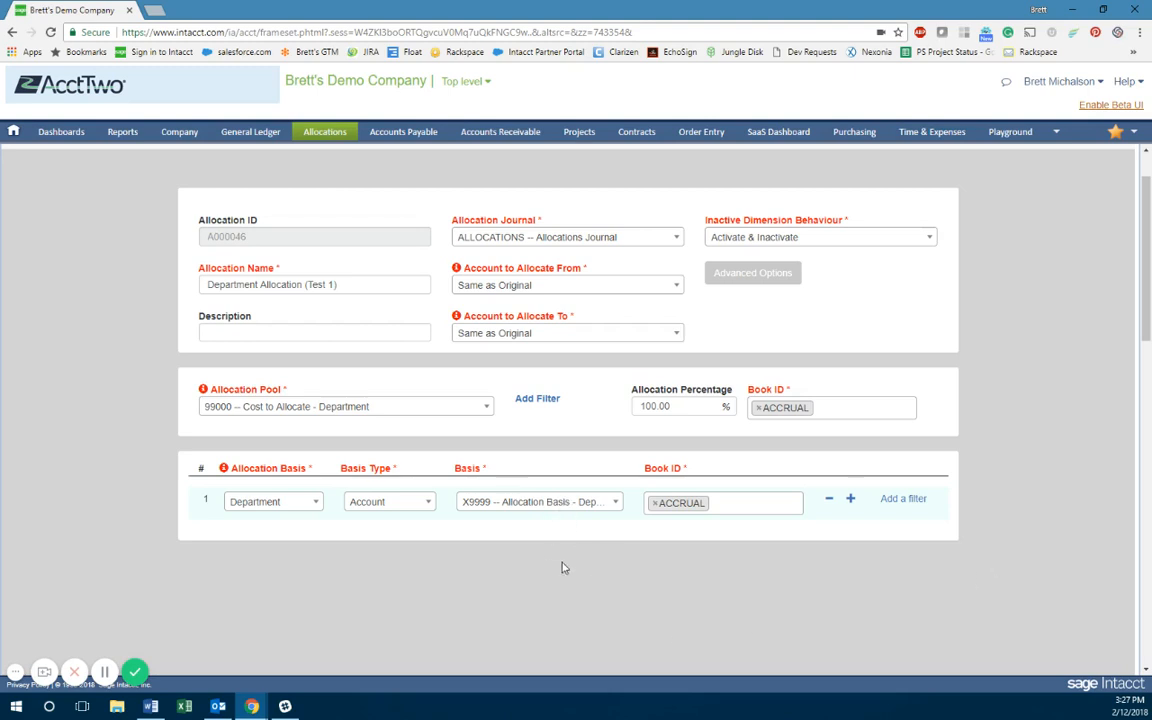
Open the Run Allocations form in a duplicate of the current browser tab and duplicate that tab once more.
right_click(90, 10)
click(133, 55)
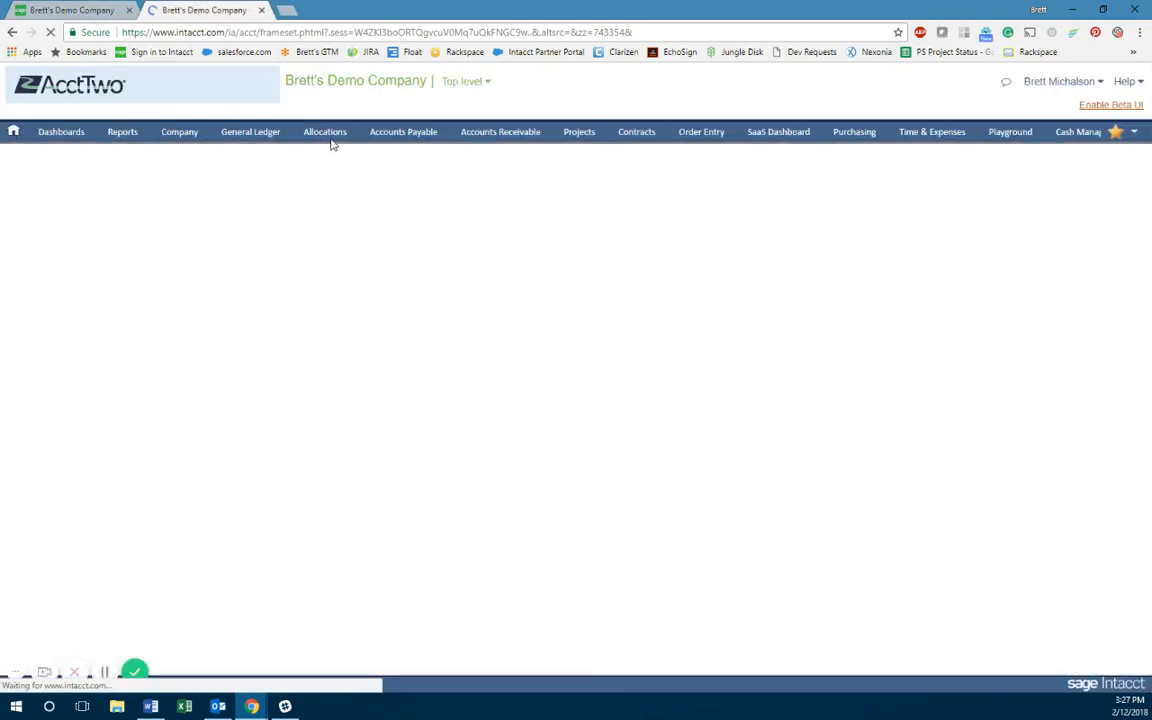
mouse_move(333, 139)
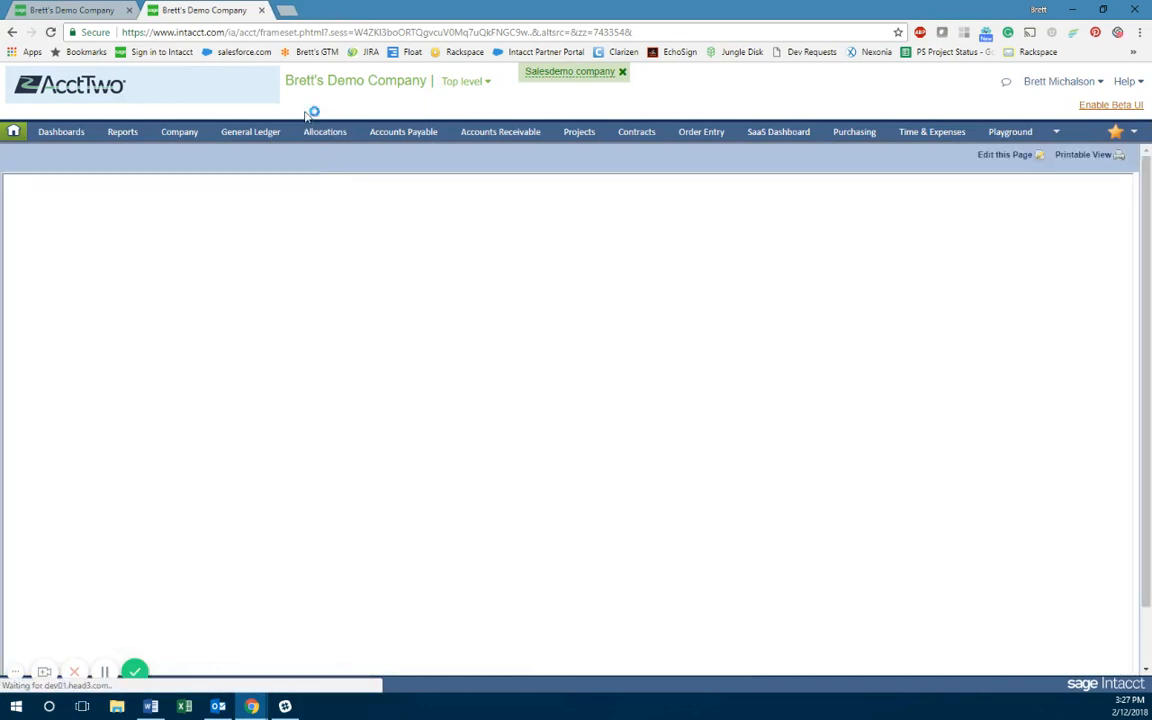
right_click(249, 12)
click(280, 61)
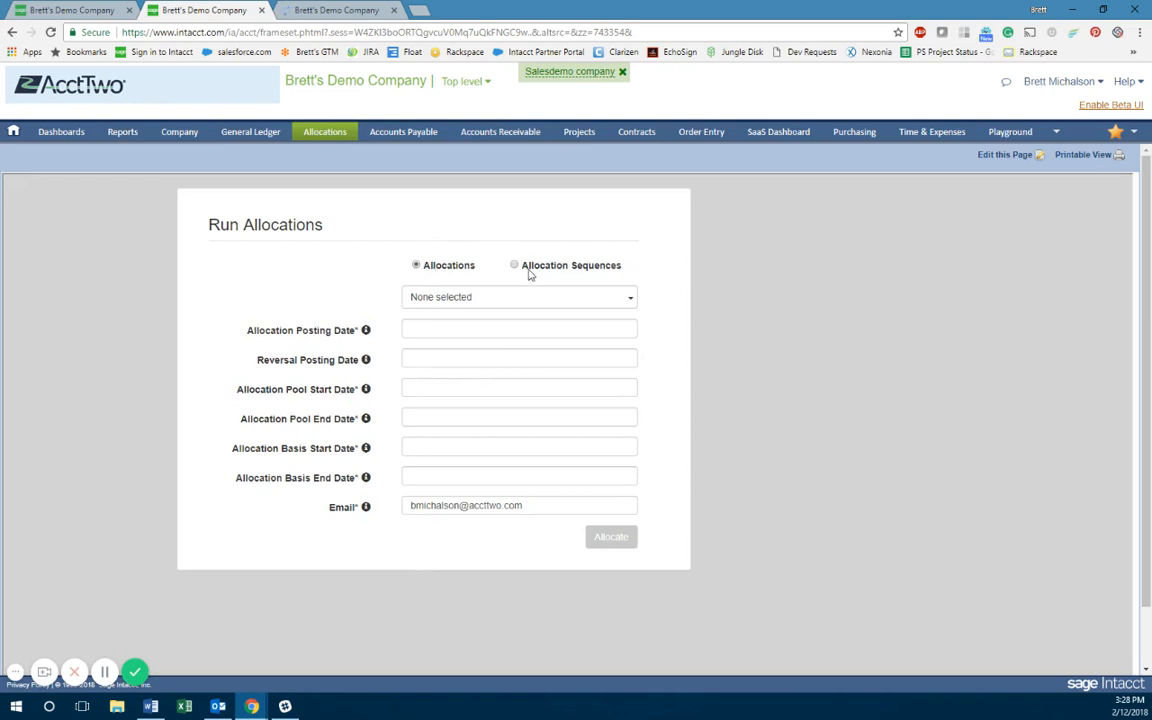
mouse_move(334, 136)
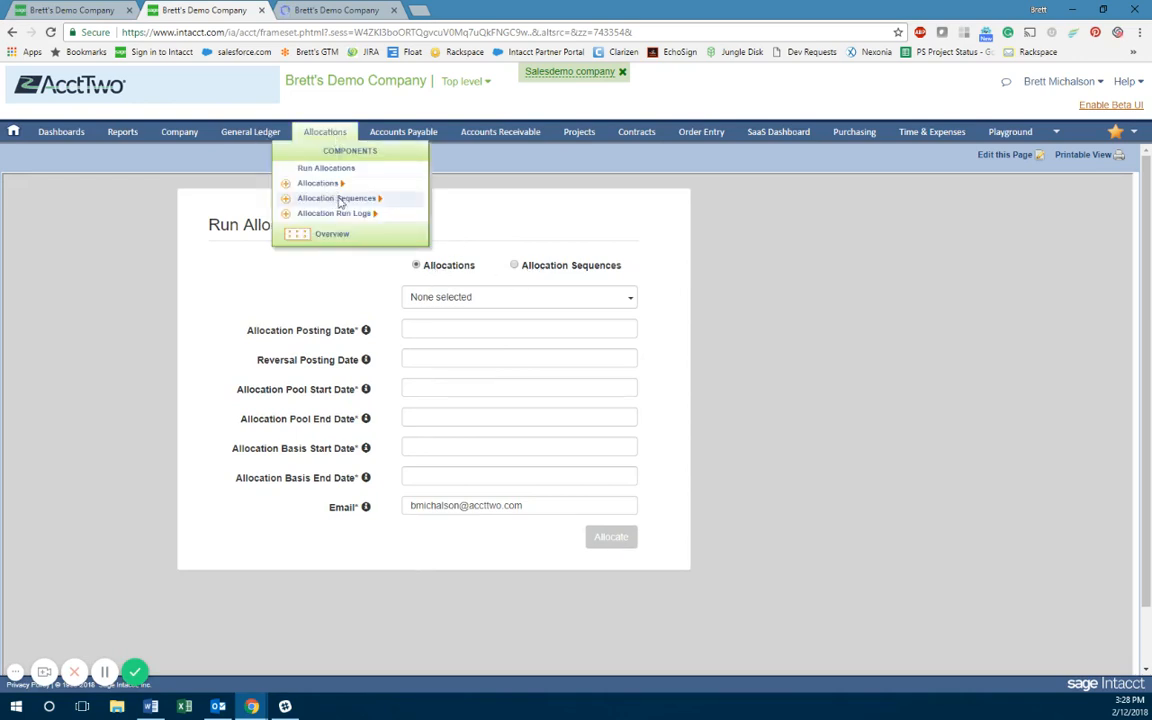
mouse_move(347, 205)
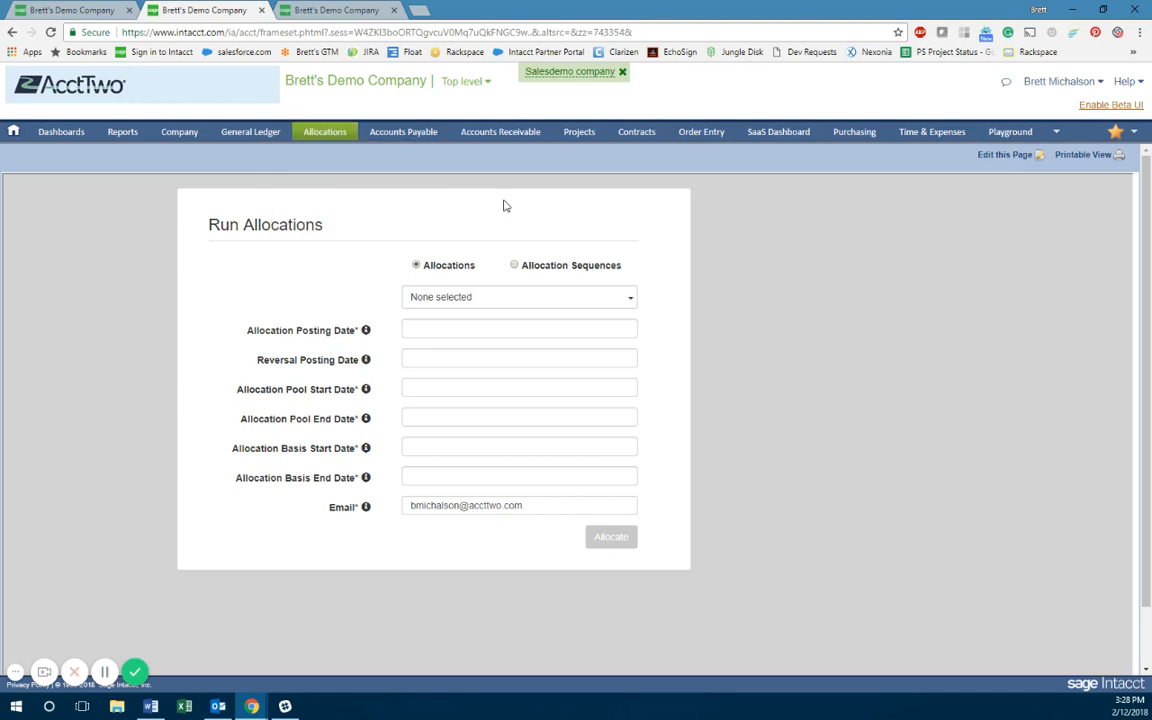
Search the allocations to run for "test" and select A000046--Department Allocation (Test 1).
click(470, 297)
click(460, 323)
text(test)
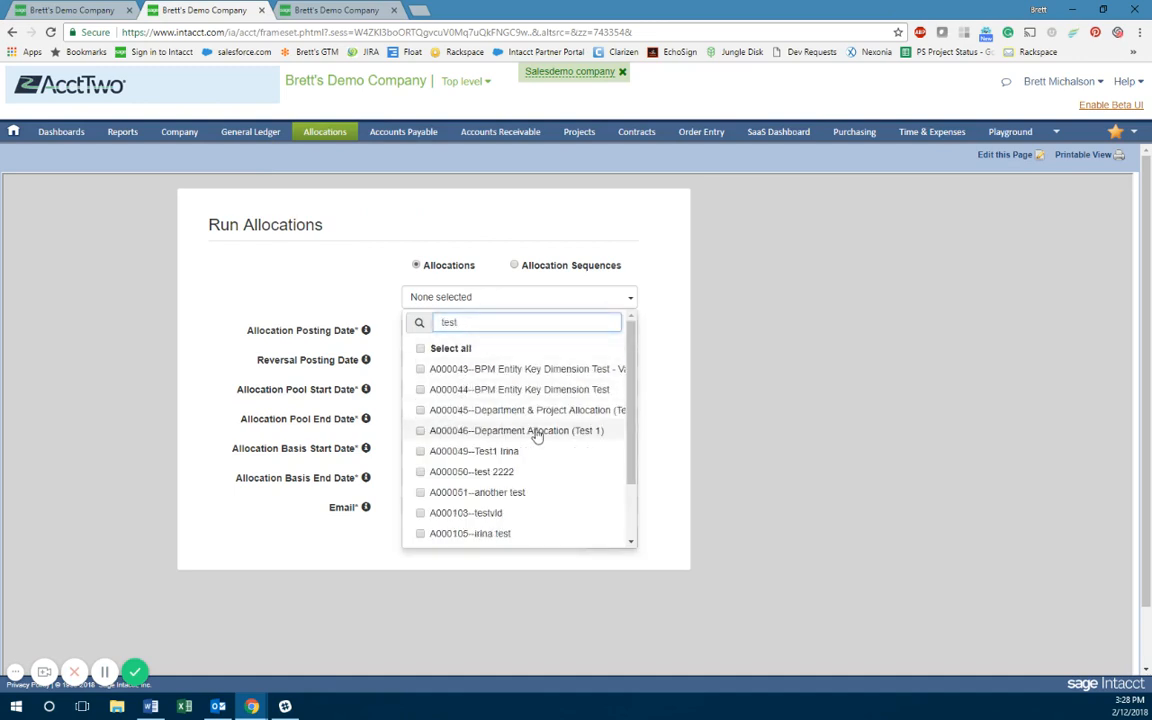
click(421, 431)
click(740, 340)
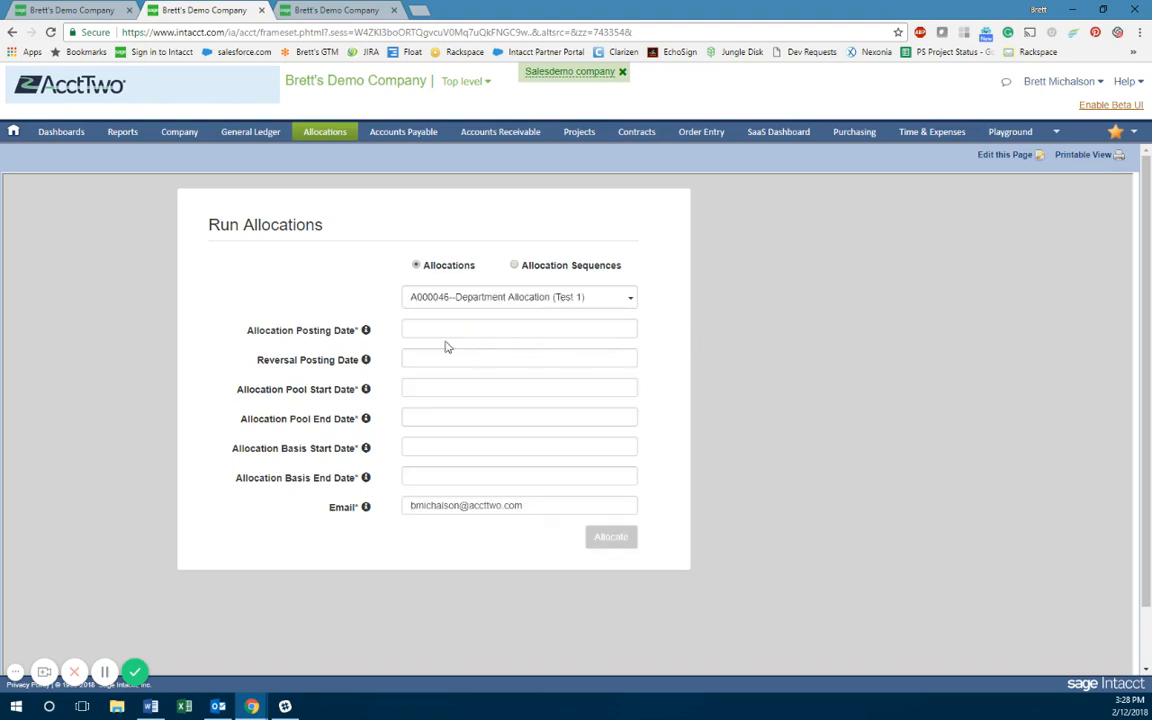
Set the Allocation Posting Date to 09/30/2017 and accept 10/01/2017 as the Reversal Posting Date.
click(433, 328)
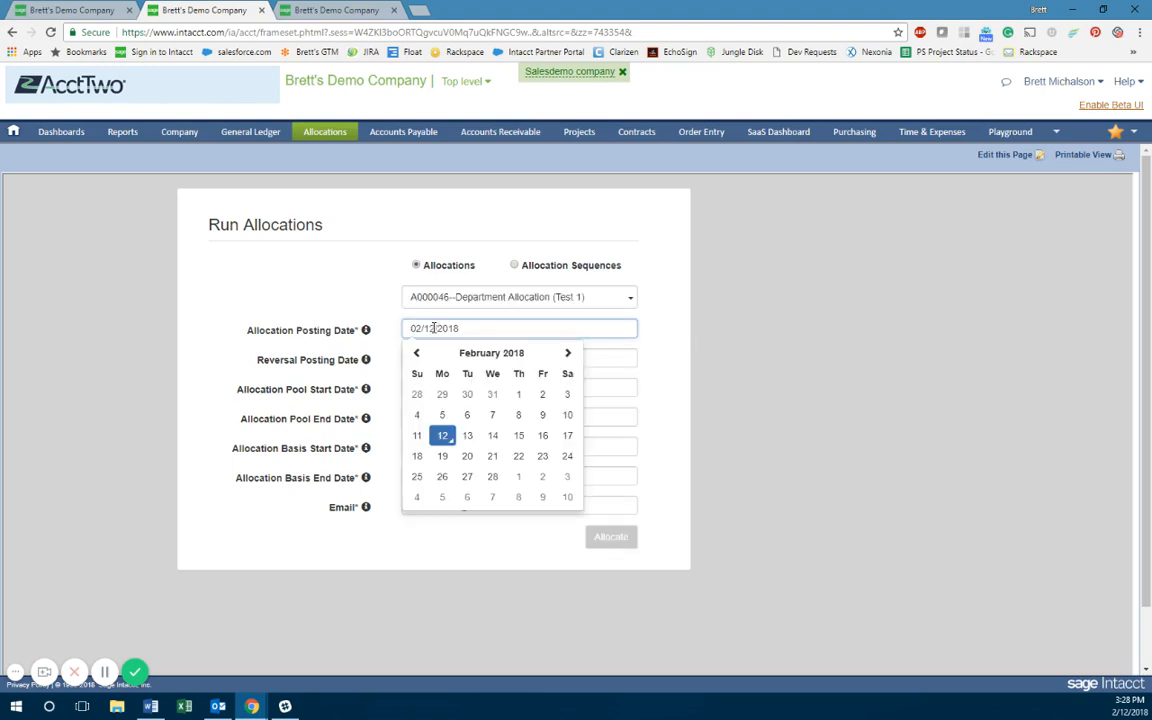
key(ctrl+a)
text(9/30/2017)
key(Tab)
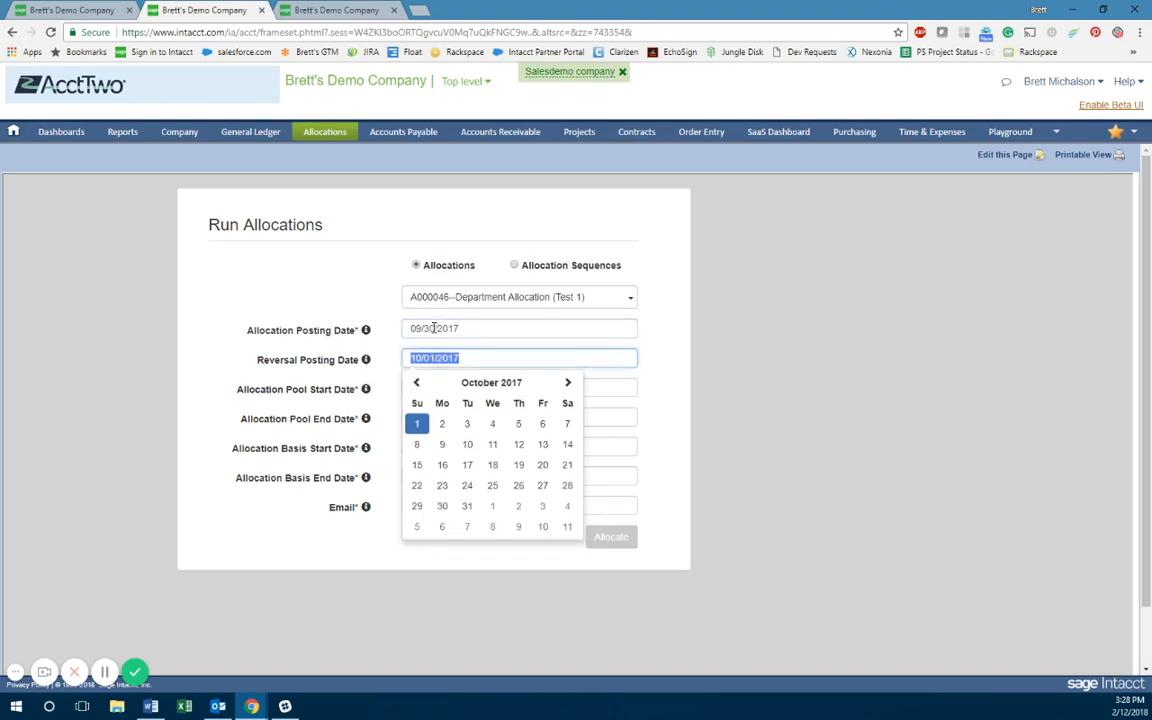
click(756, 358)
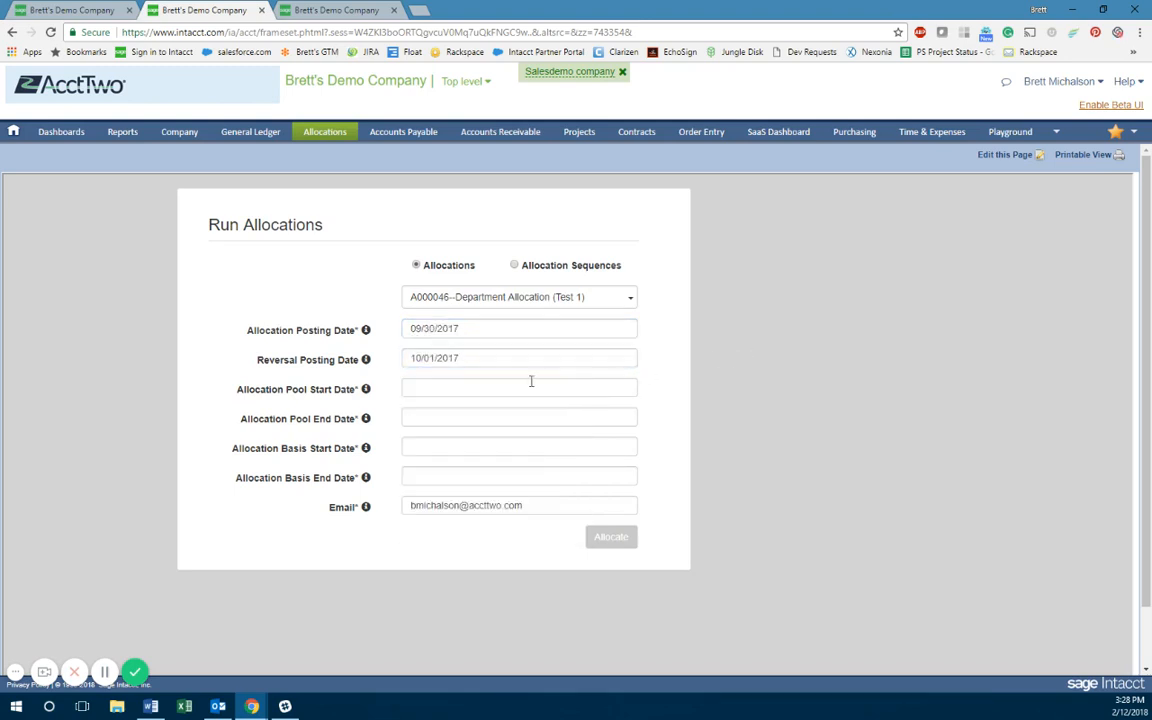
Set the Allocation Pool Start Date to 09/01/2017 and the Allocation Pool End Date to 09/30/2017.
click(456, 386)
drag(478, 386, 386, 386)
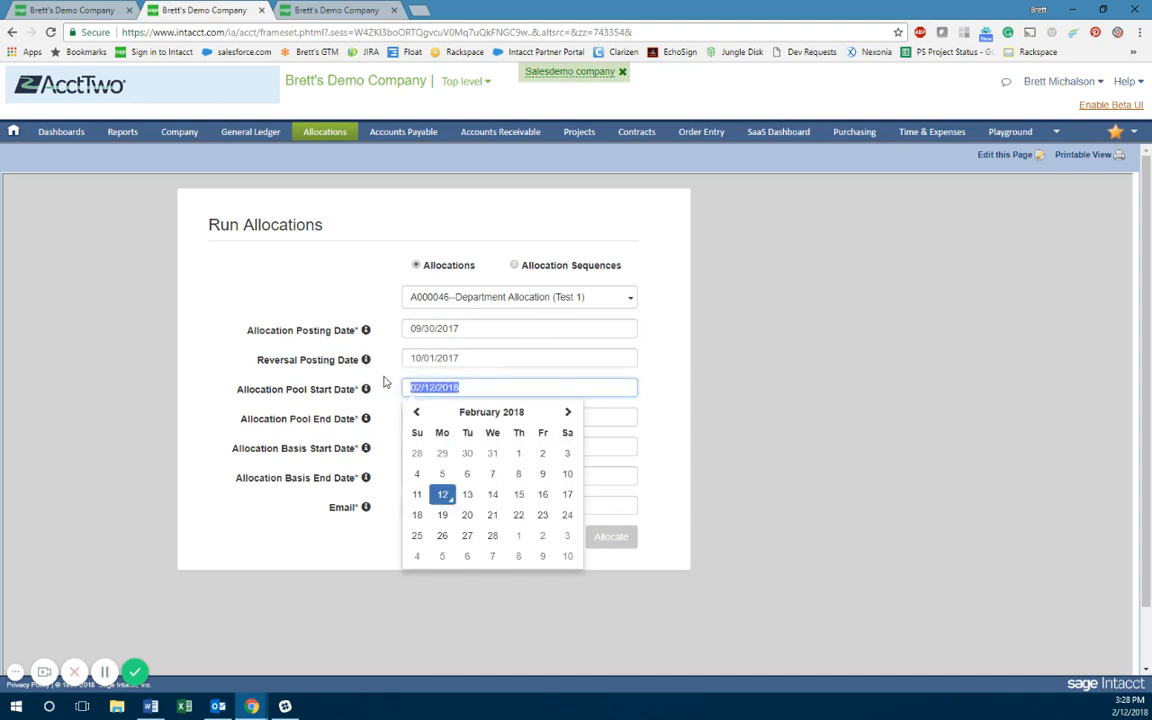
text(9/1/20178)
key(Tab)
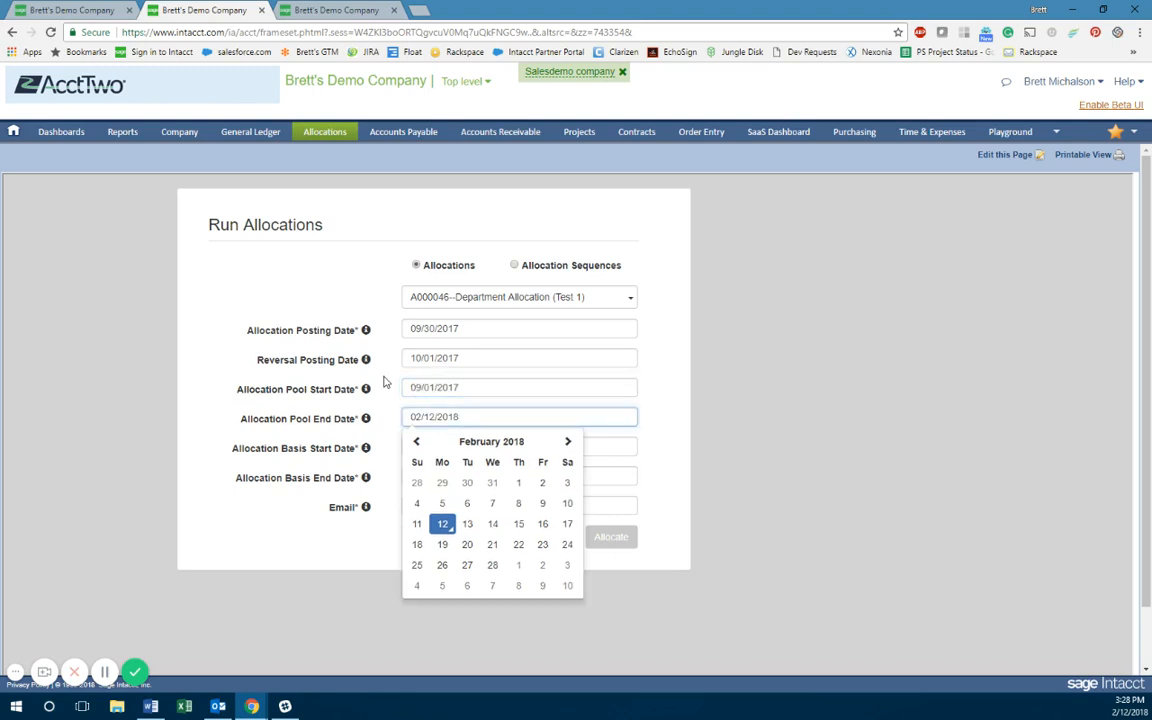
text(09/30/2017)
key(Tab)
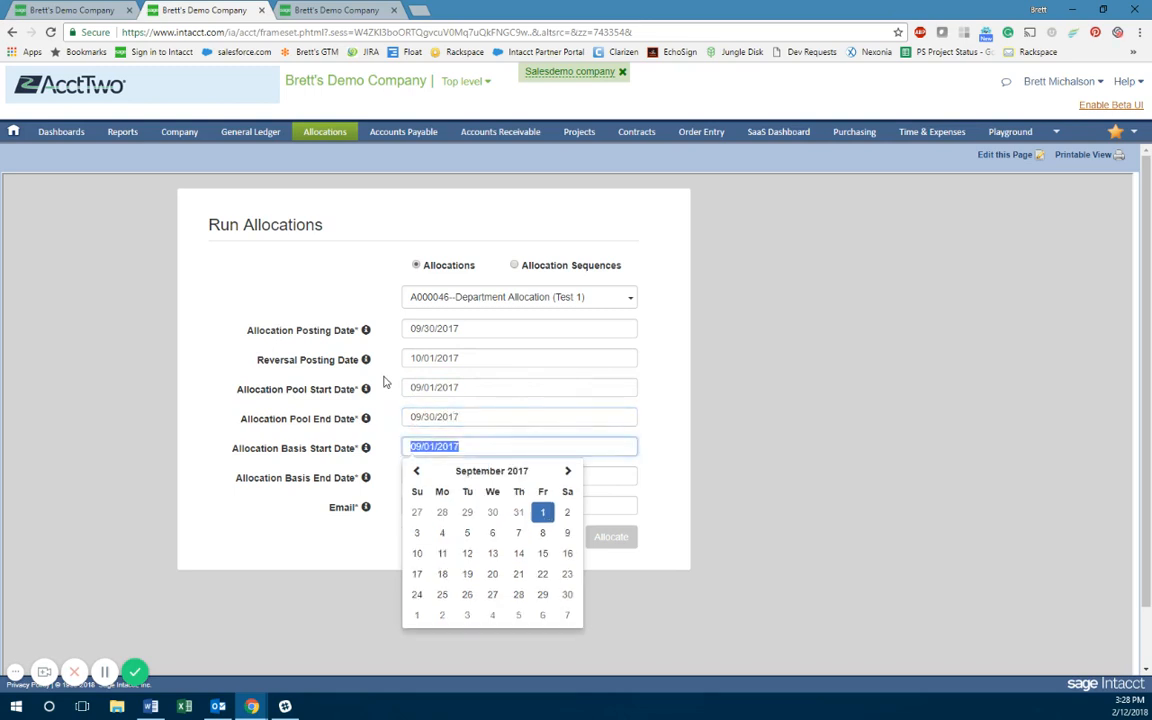
Accept 09/01/2017 and 09/30/2017 as the Allocation Basis Start and End Dates and run the allocation.
key(Tab)
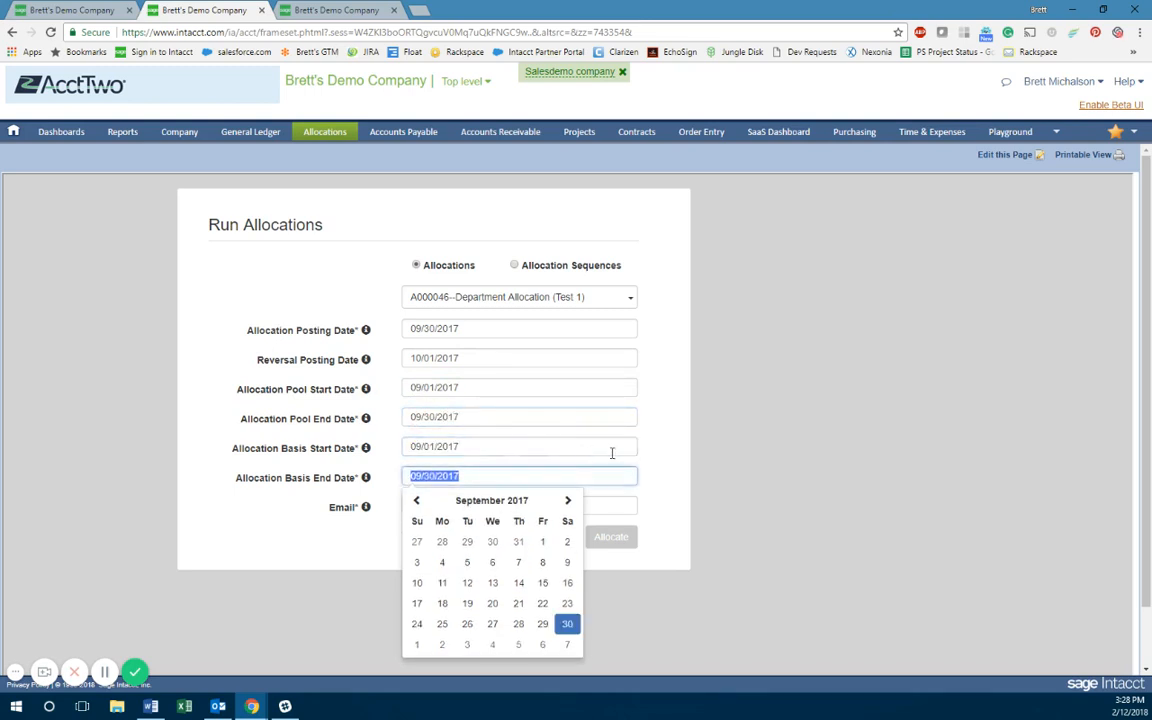
click(716, 449)
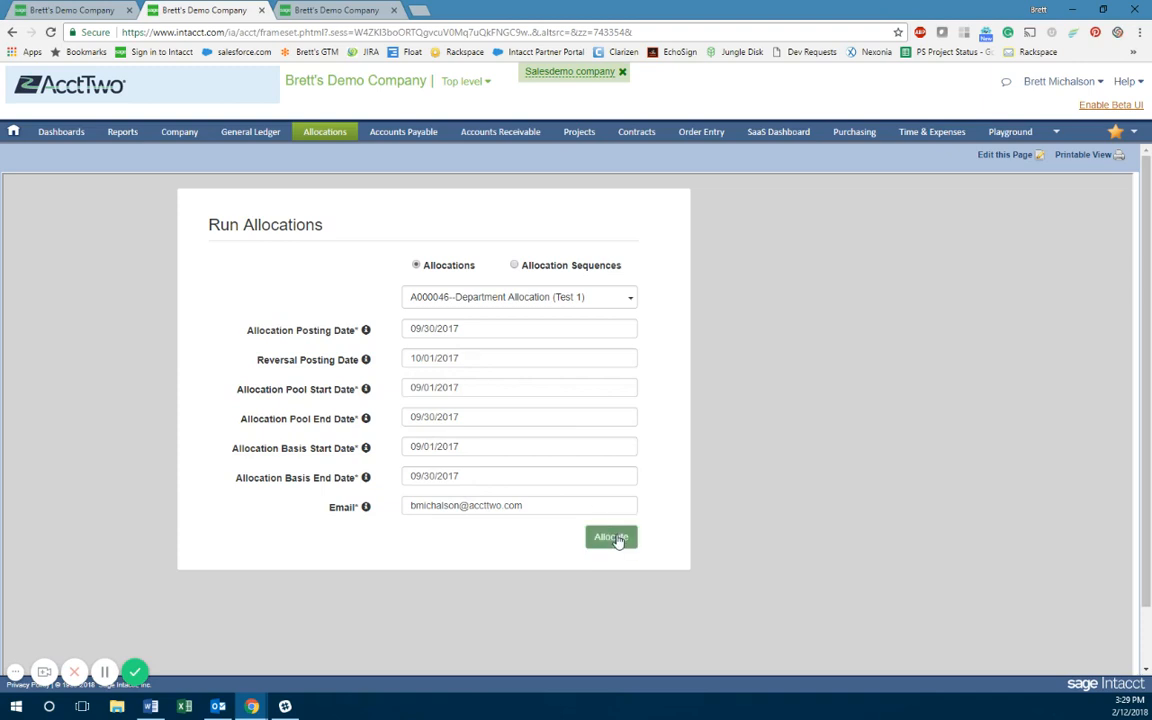
click(612, 538)
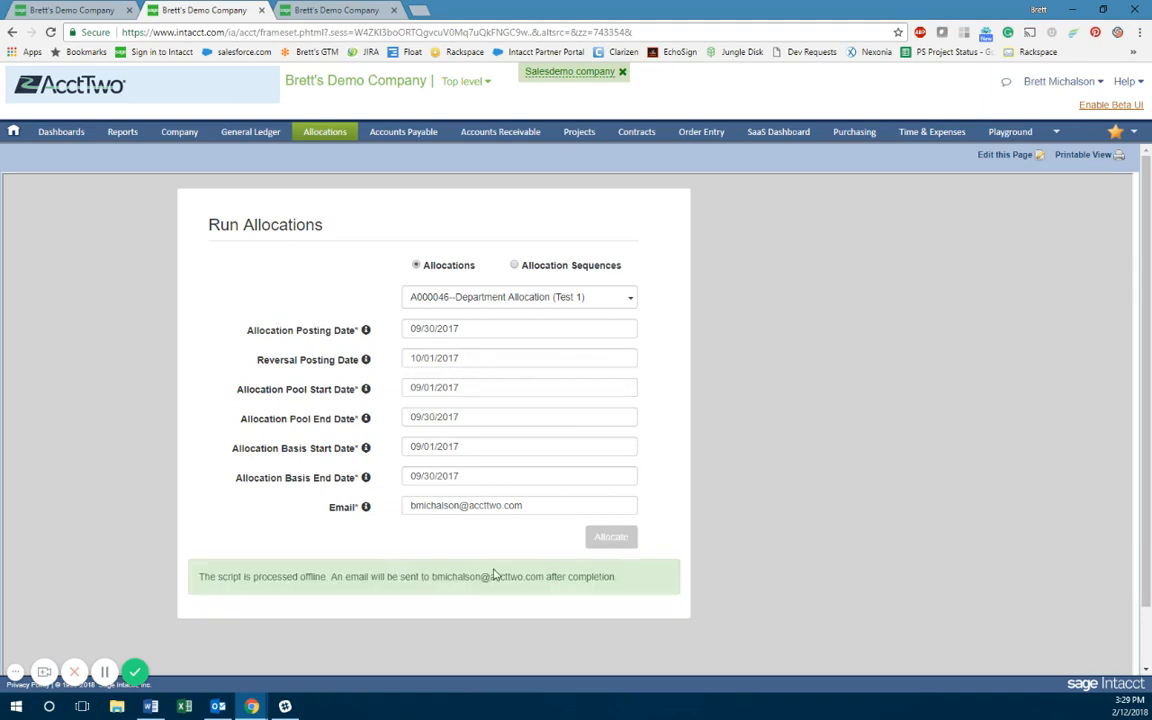
Open the ALLOCATIONS_Validation (Test 1) financial report as HTML from the spare company tab, enlarge it and reload it after the allocation run.
click(315, 9)
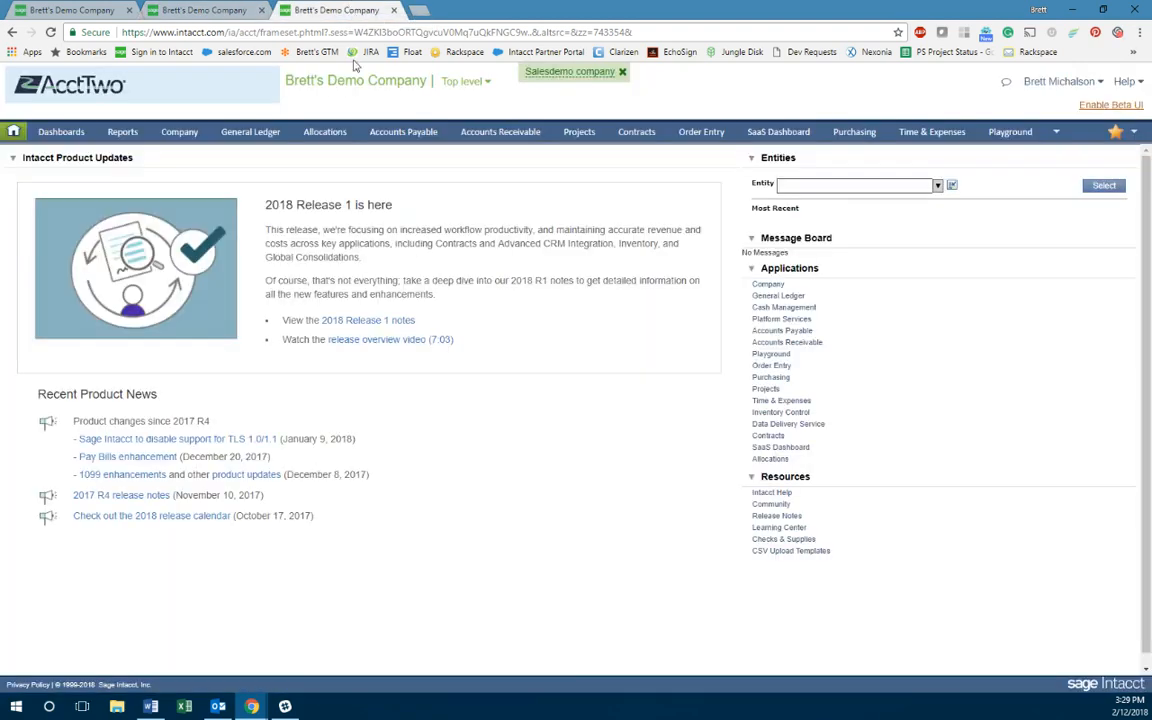
click(240, 131)
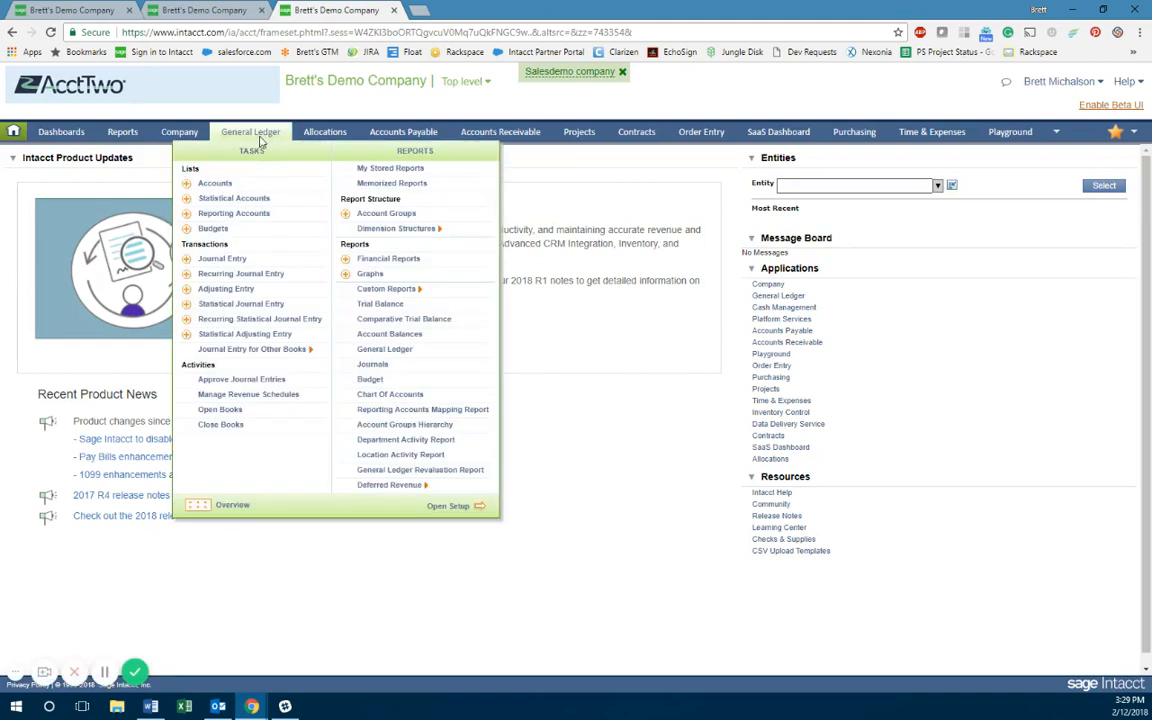
click(384, 259)
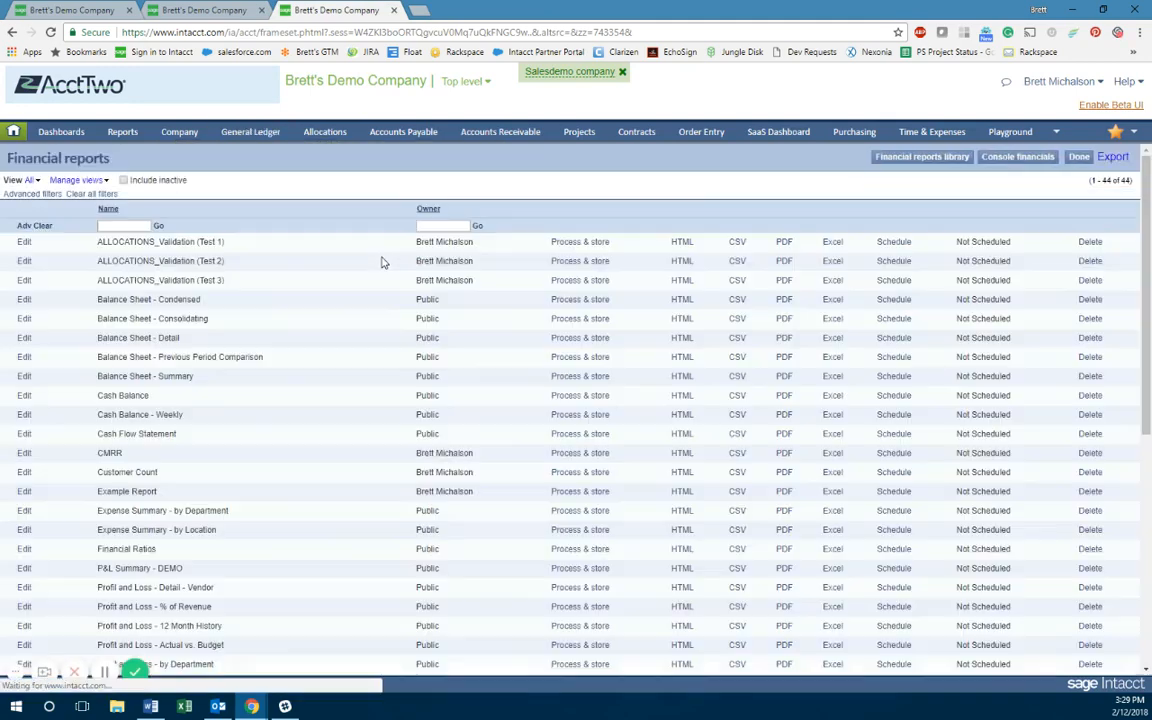
click(680, 243)
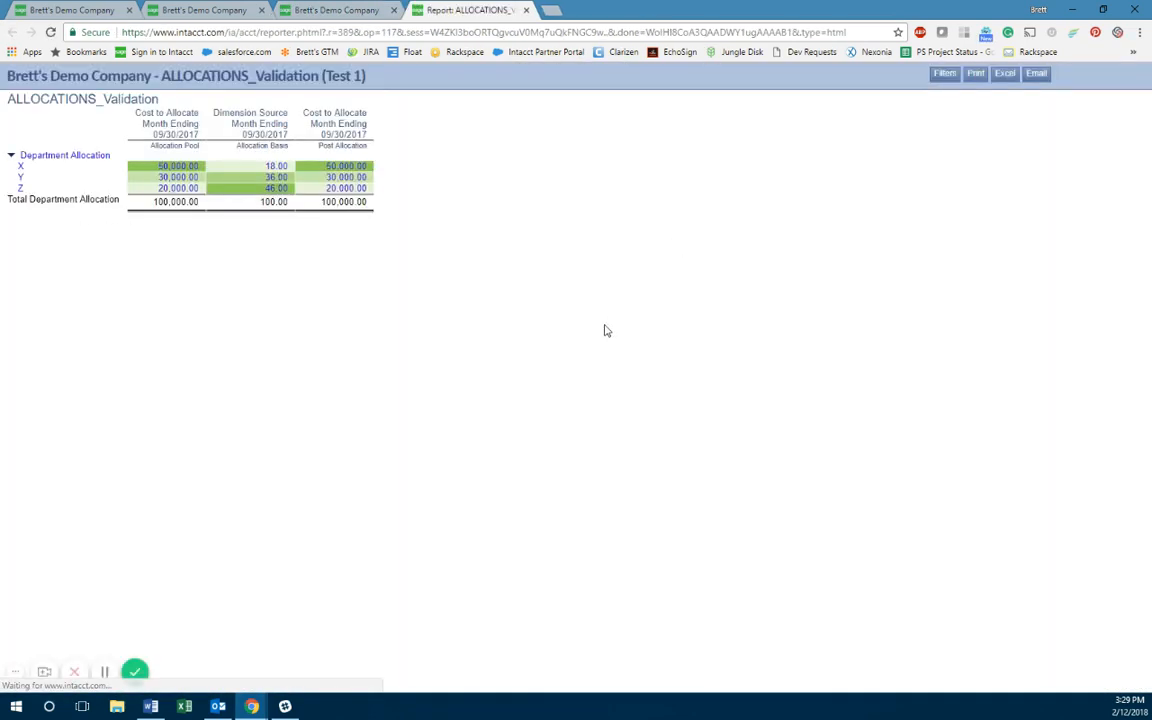
key(ctrl+plus)
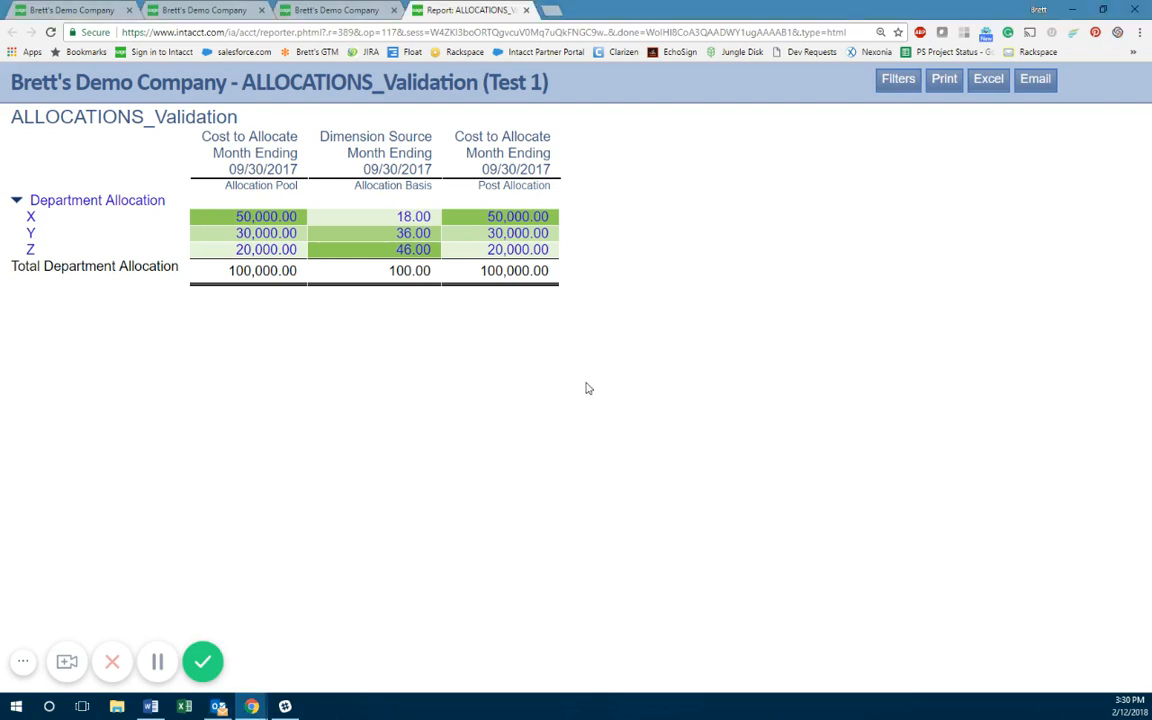
key(F5)
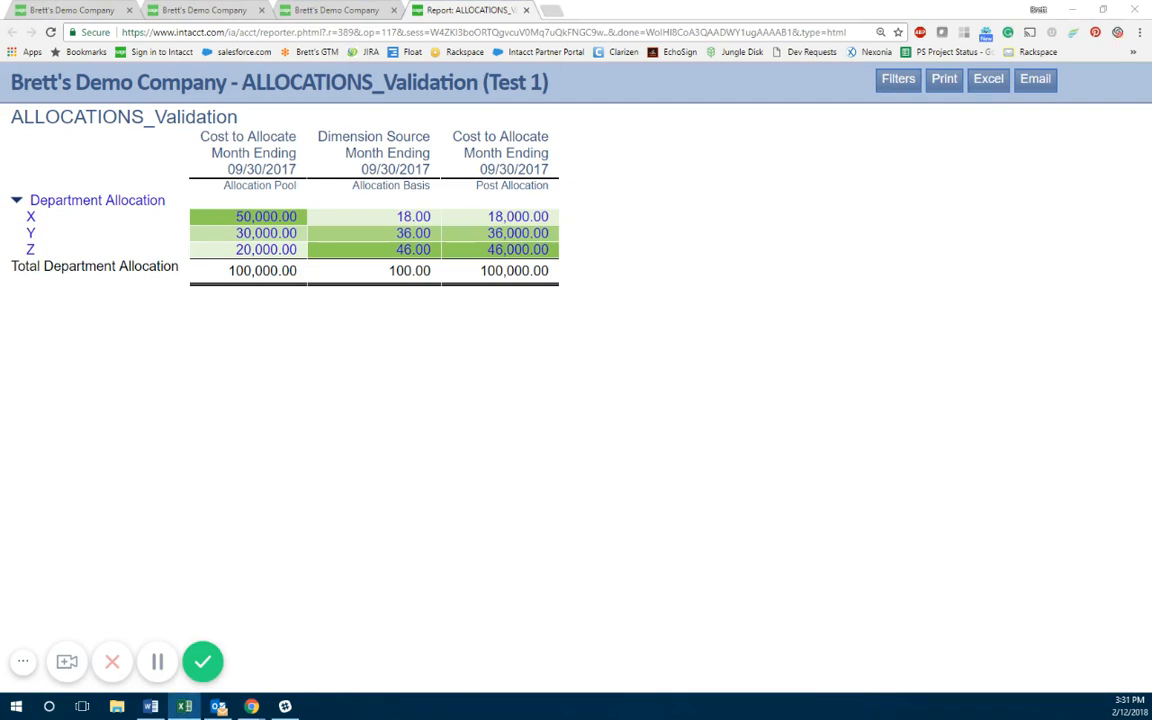
Switch to the A000046 allocation book in Excel, maximize its window and fit all column widths to their contents.
drag(2, 168, 839, 177)
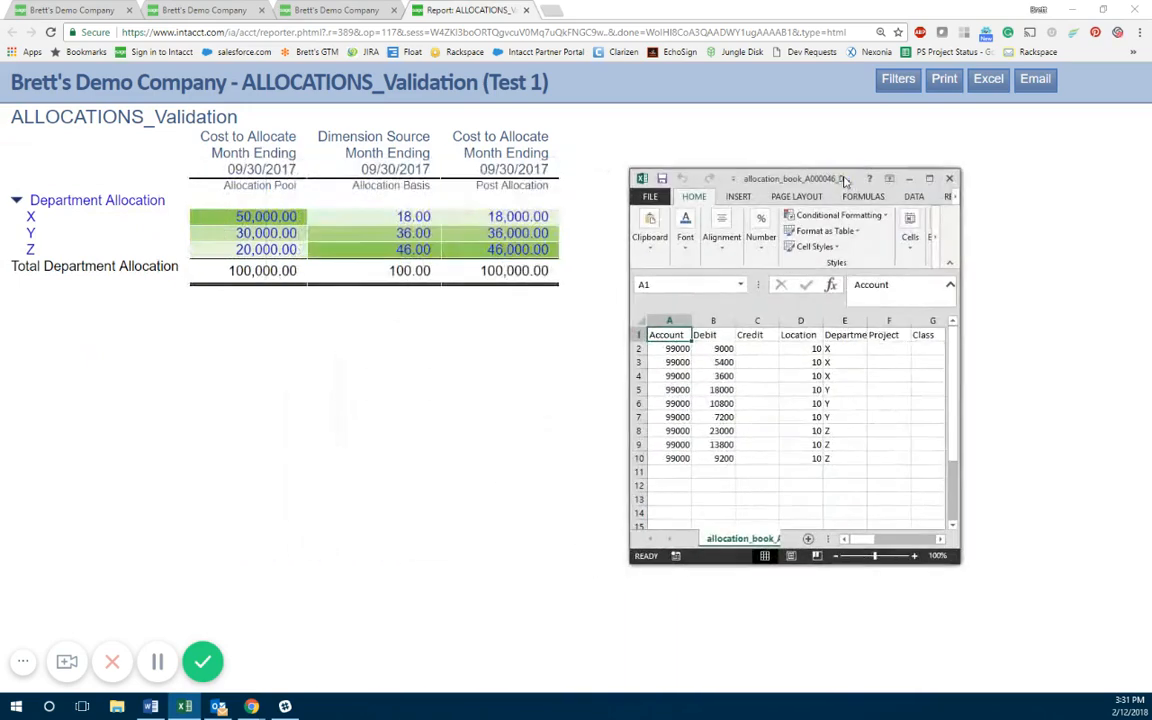
double_click(828, 178)
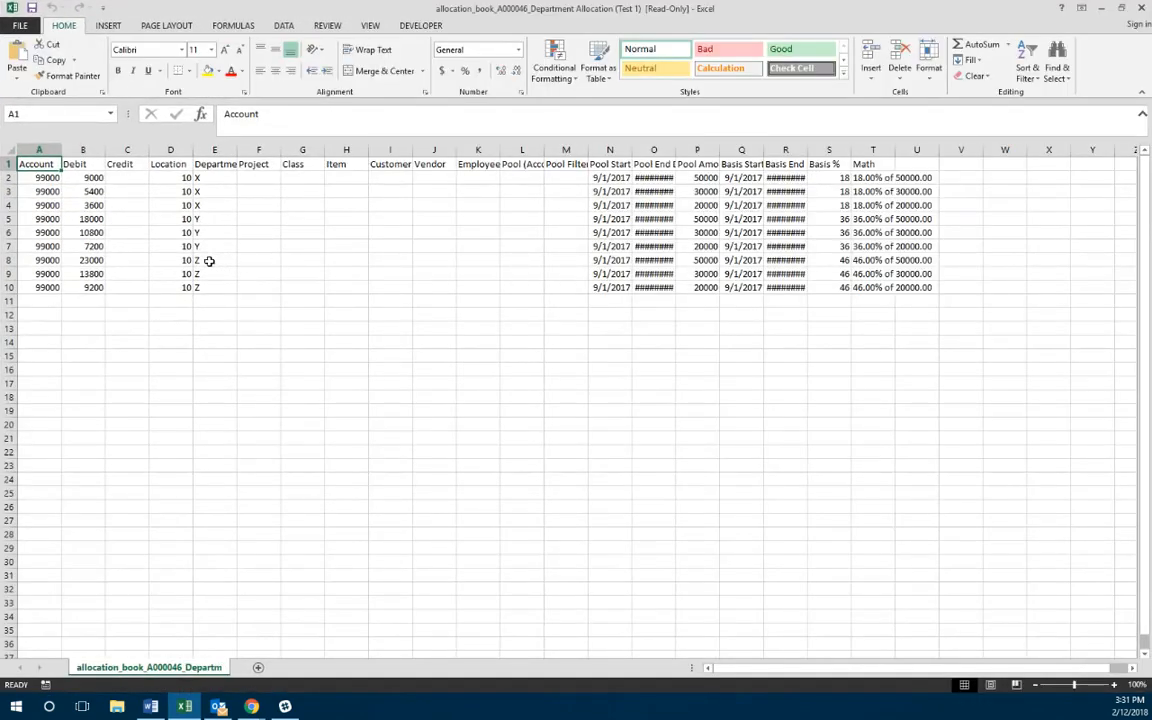
click(12, 146)
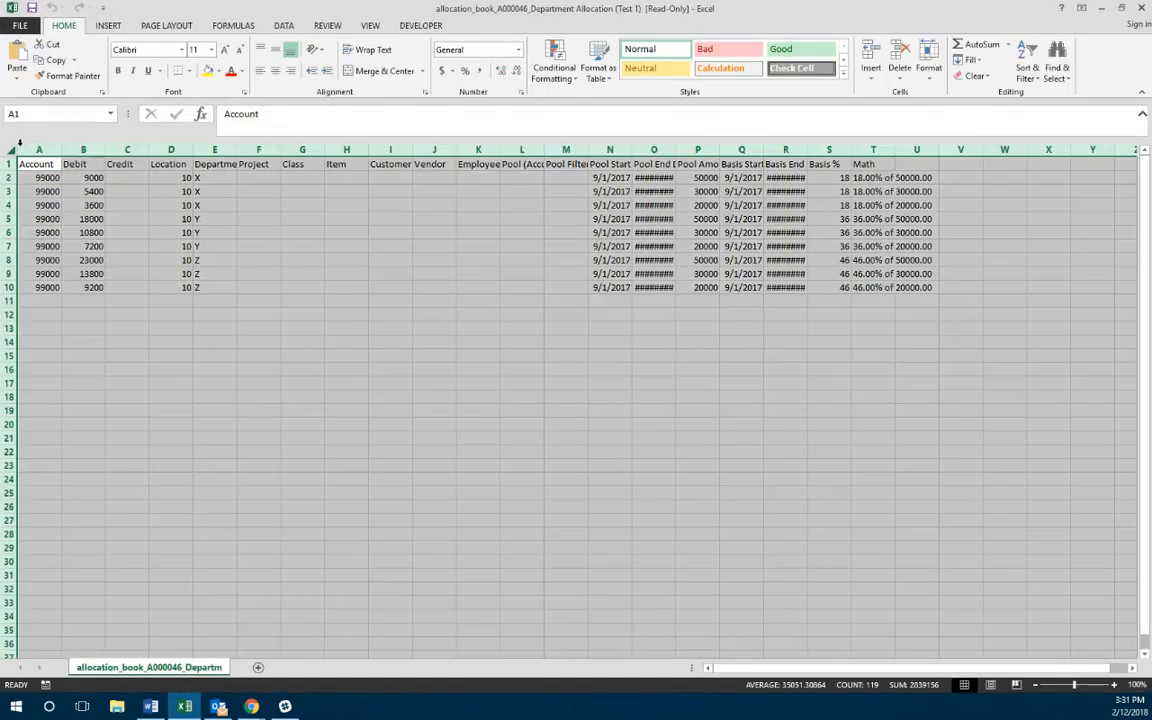
double_click(61, 149)
click(114, 213)
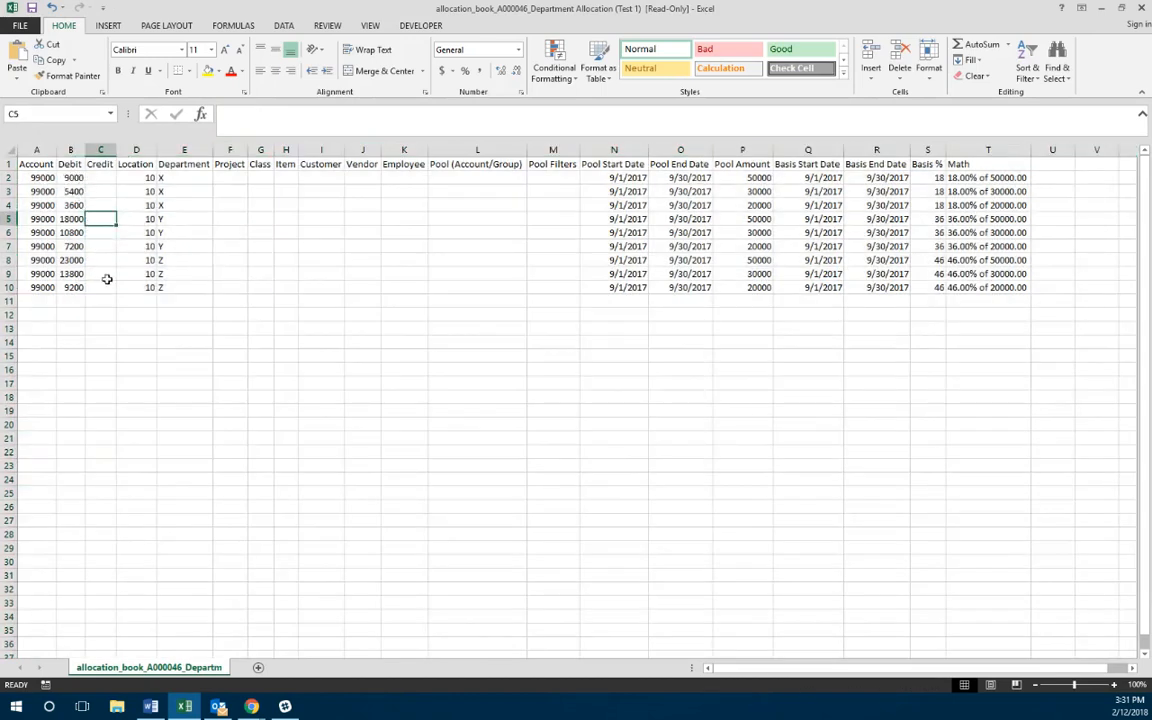
Examine the department, pool date, pool amount, basis date and Math columns of the allocation book, and close the workbook.
drag(163, 174, 170, 232)
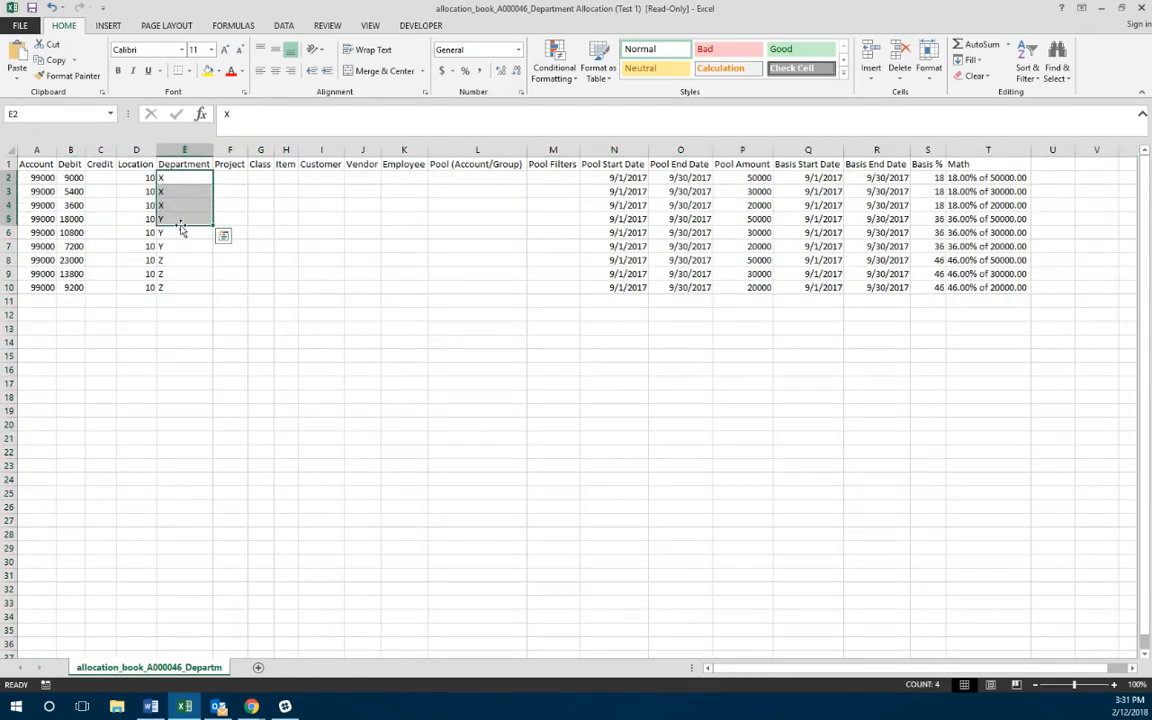
click(184, 232)
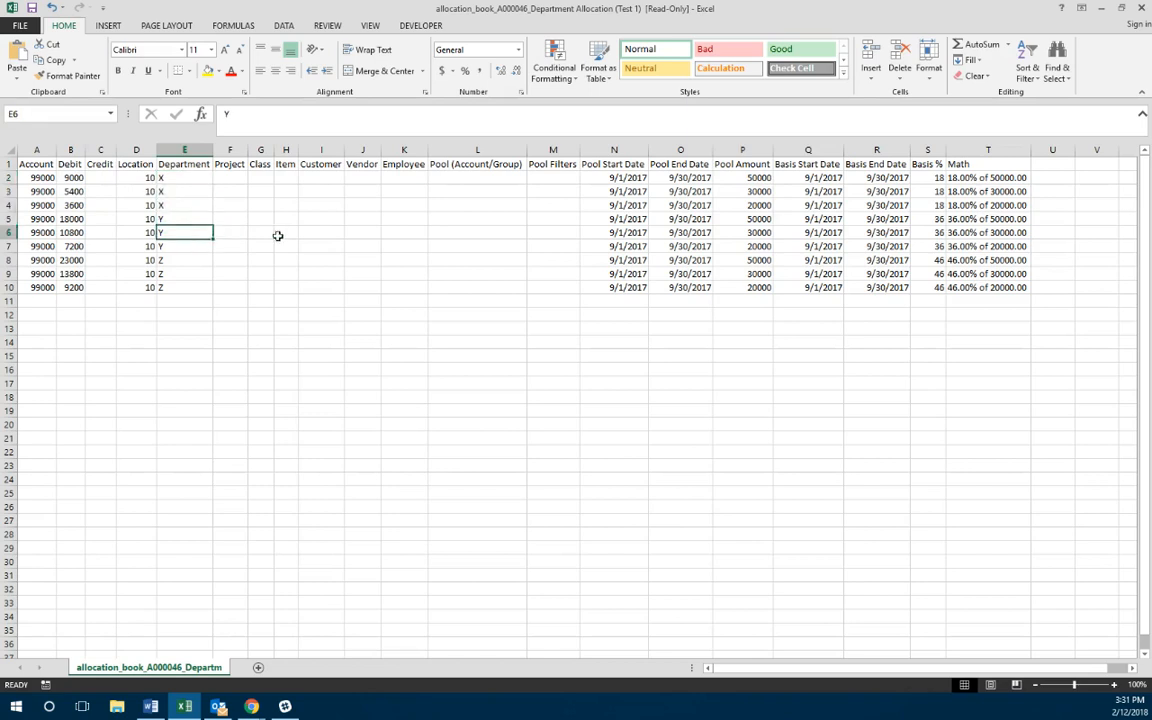
click(630, 177)
click(702, 178)
click(745, 178)
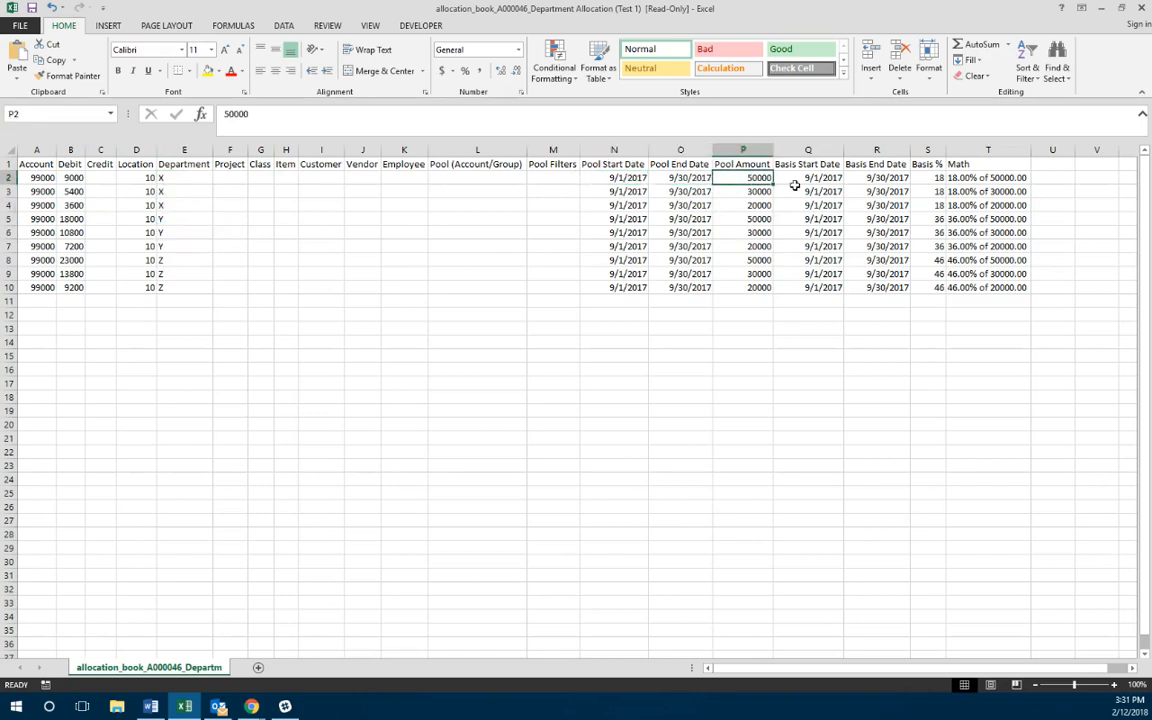
click(822, 178)
click(872, 178)
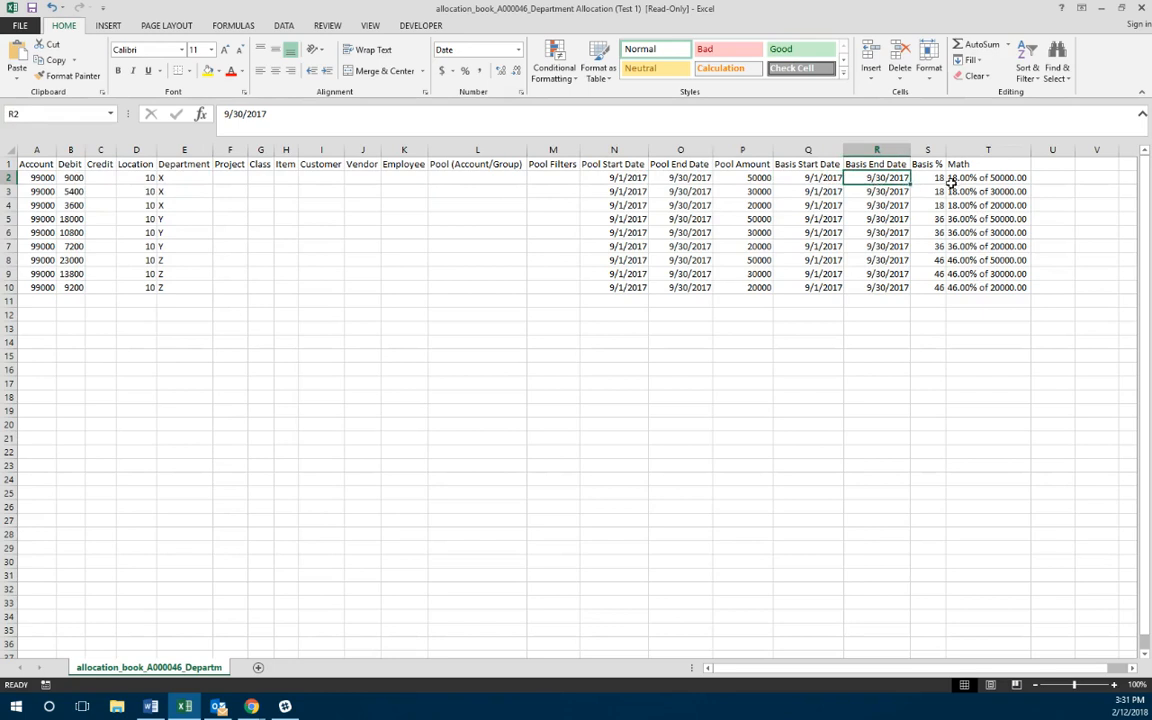
drag(960, 180, 963, 287)
click(1008, 347)
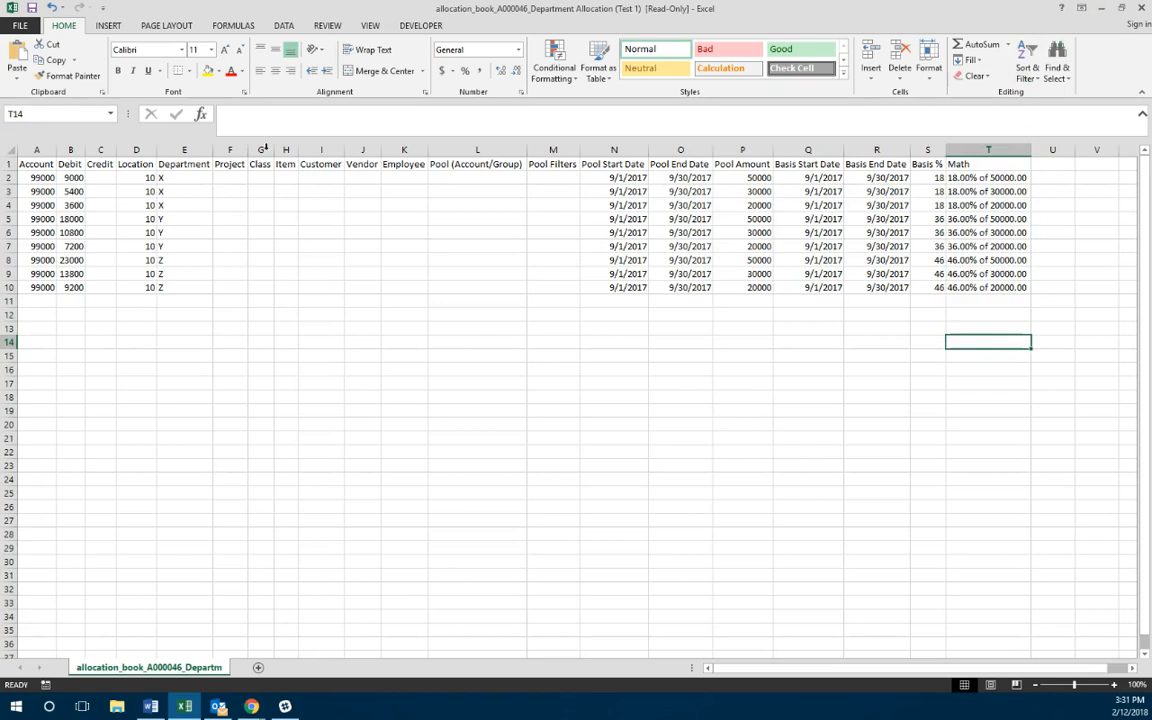
drag(37, 167, 955, 300)
click(914, 367)
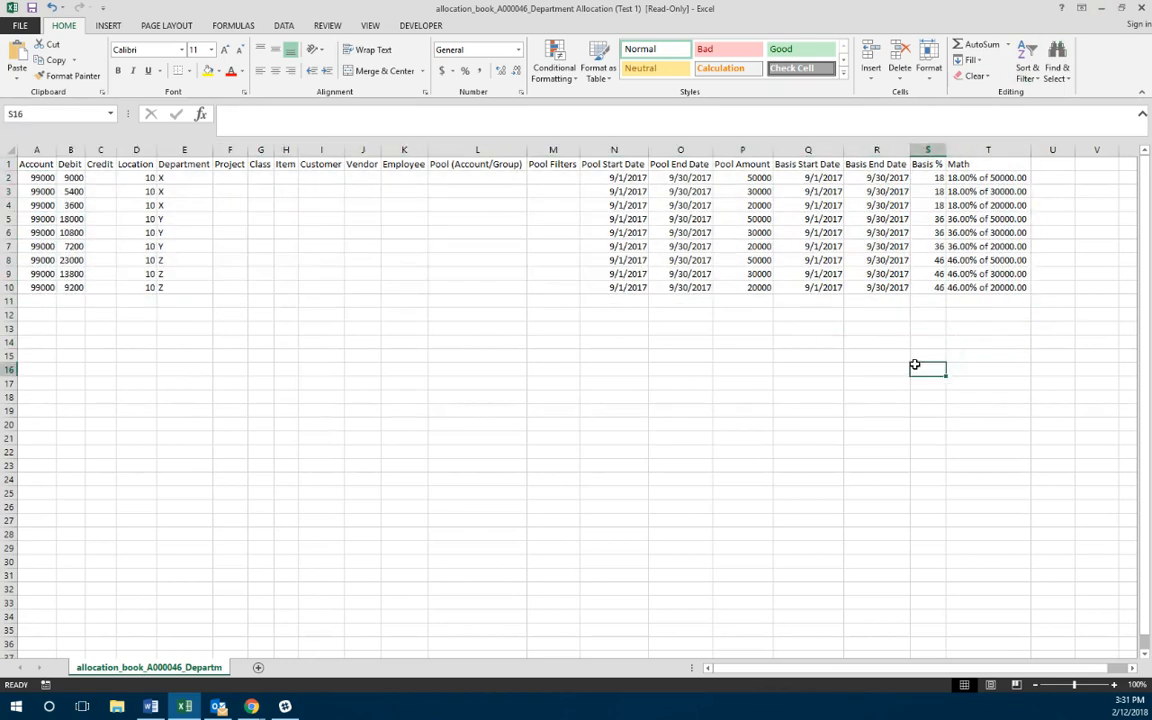
click(1145, 8)
click(577, 371)
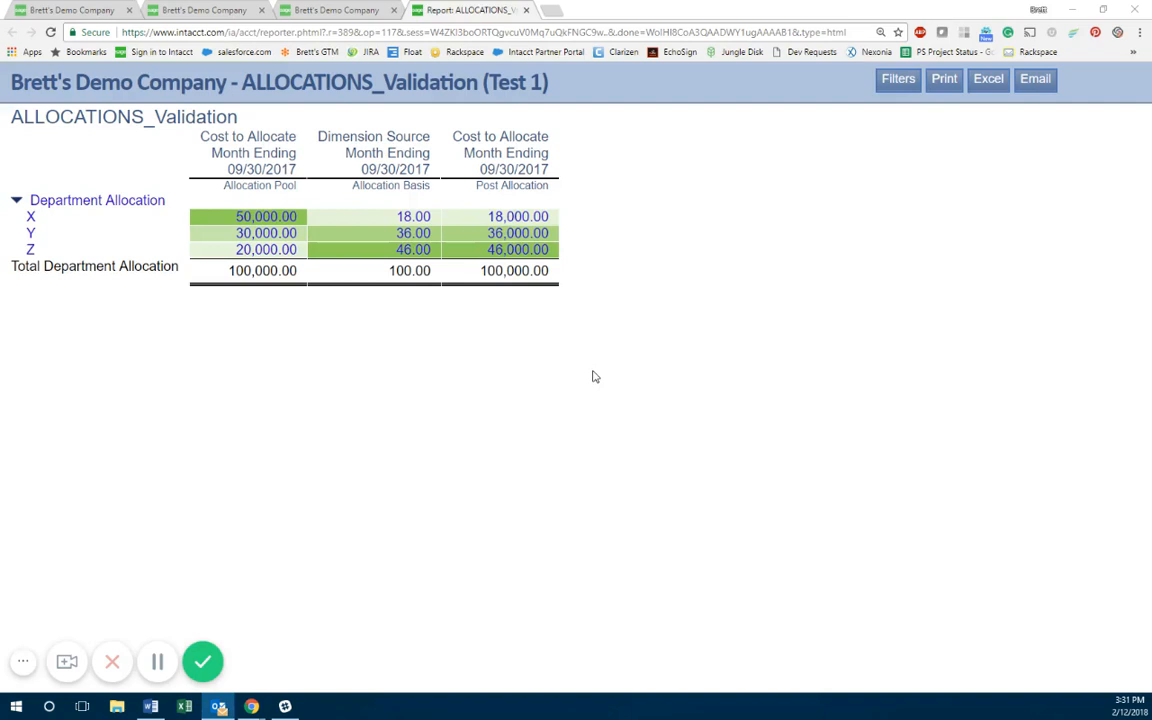
Return to the allocations list in the allocation setup tab at normal zoom and open Department & Project Allocation (Test 2) for editing.
click(175, 8)
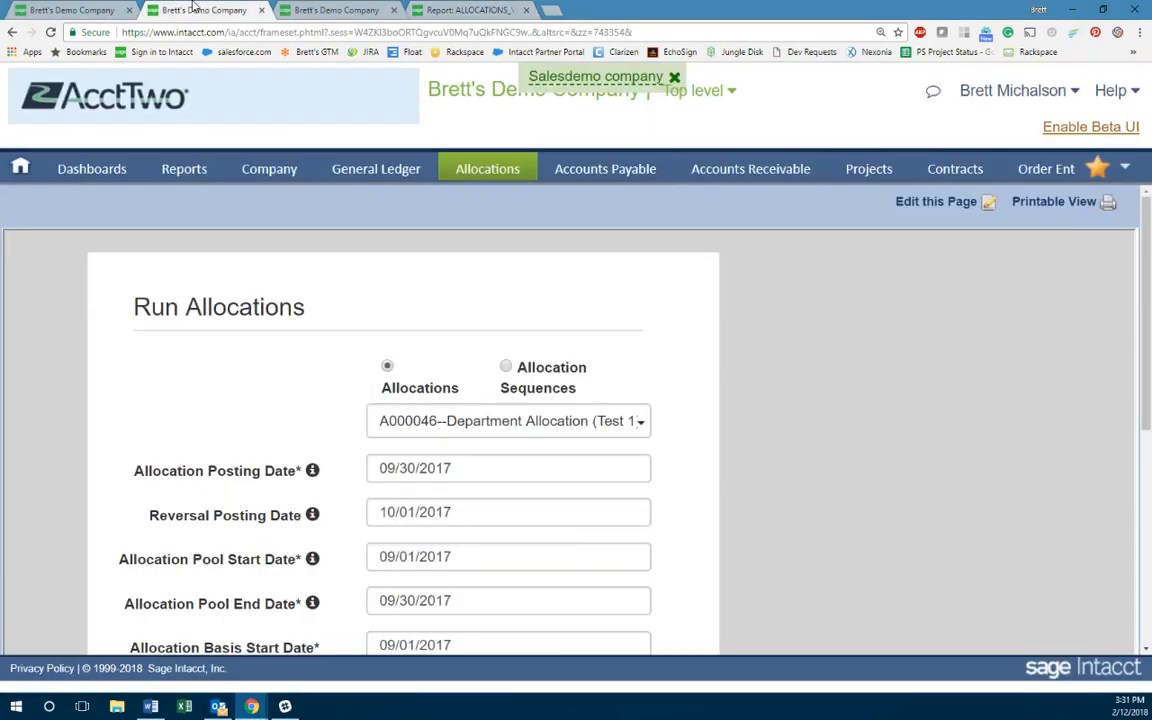
click(90, 8)
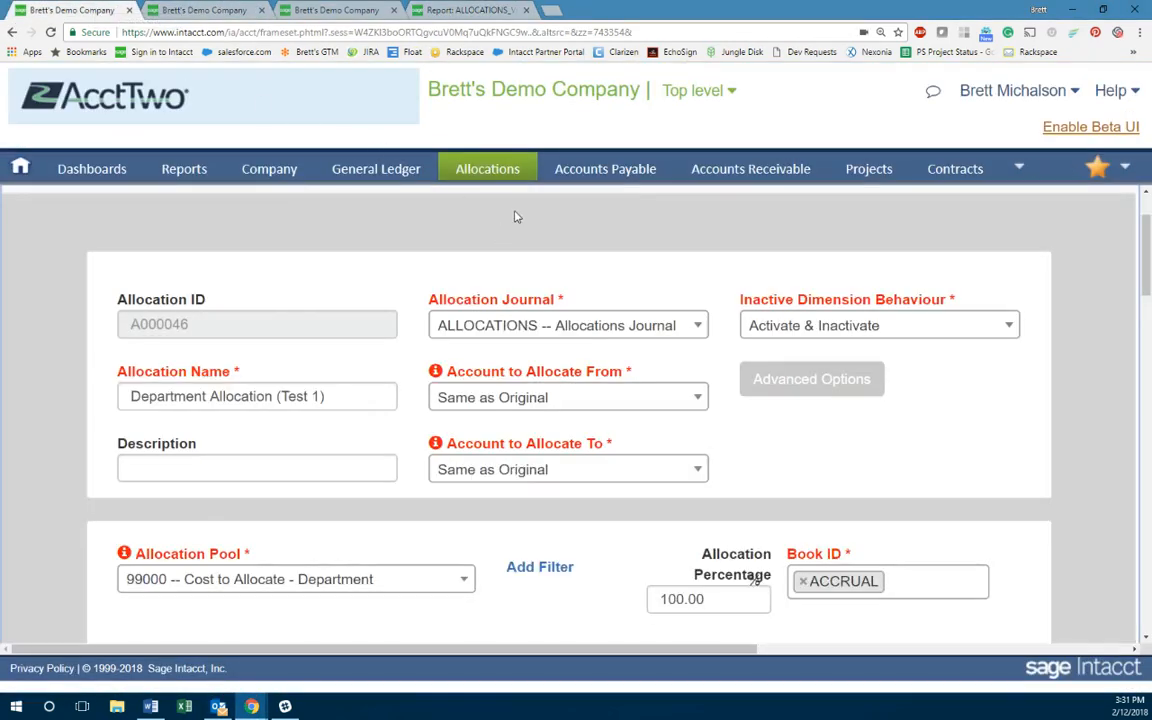
key(ctrl+minus)
key(ctrl+minus)
key(ctrl+minus)
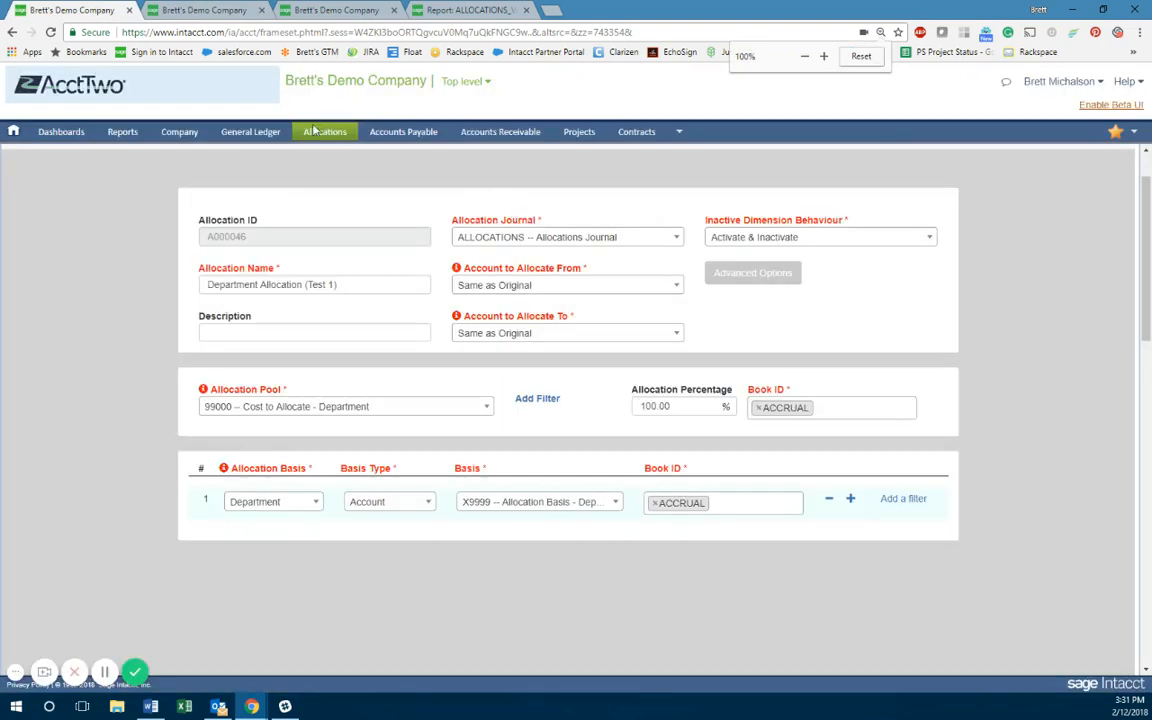
mouse_move(316, 133)
click(358, 184)
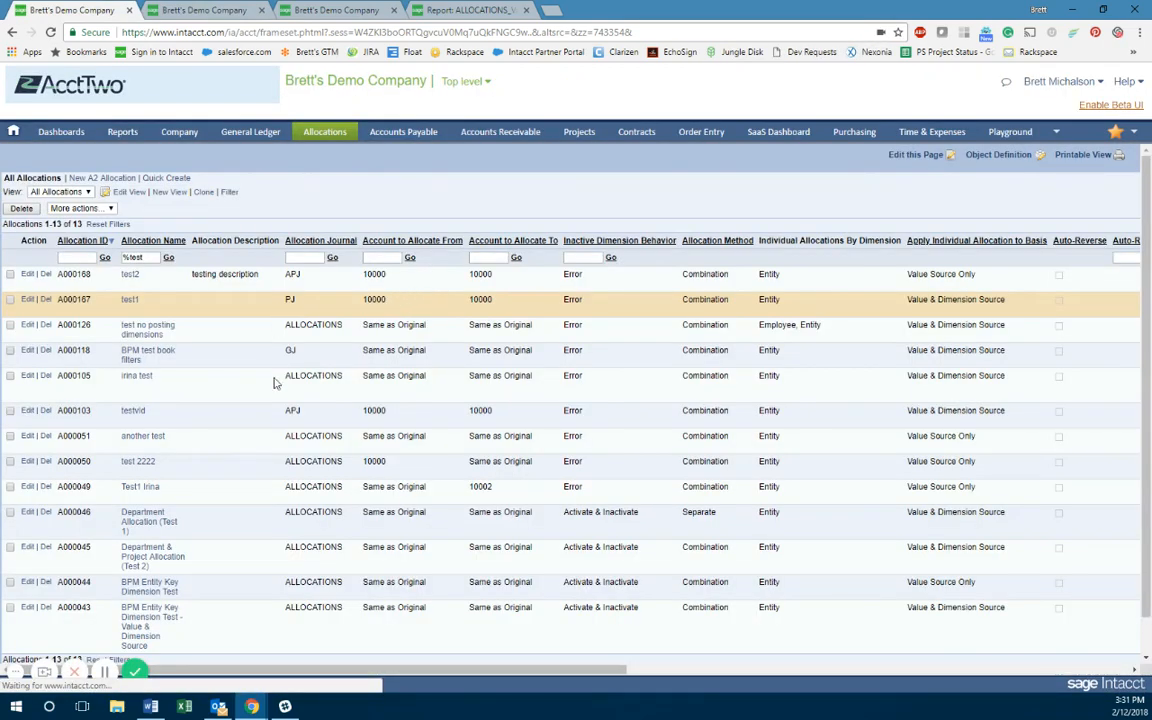
click(28, 550)
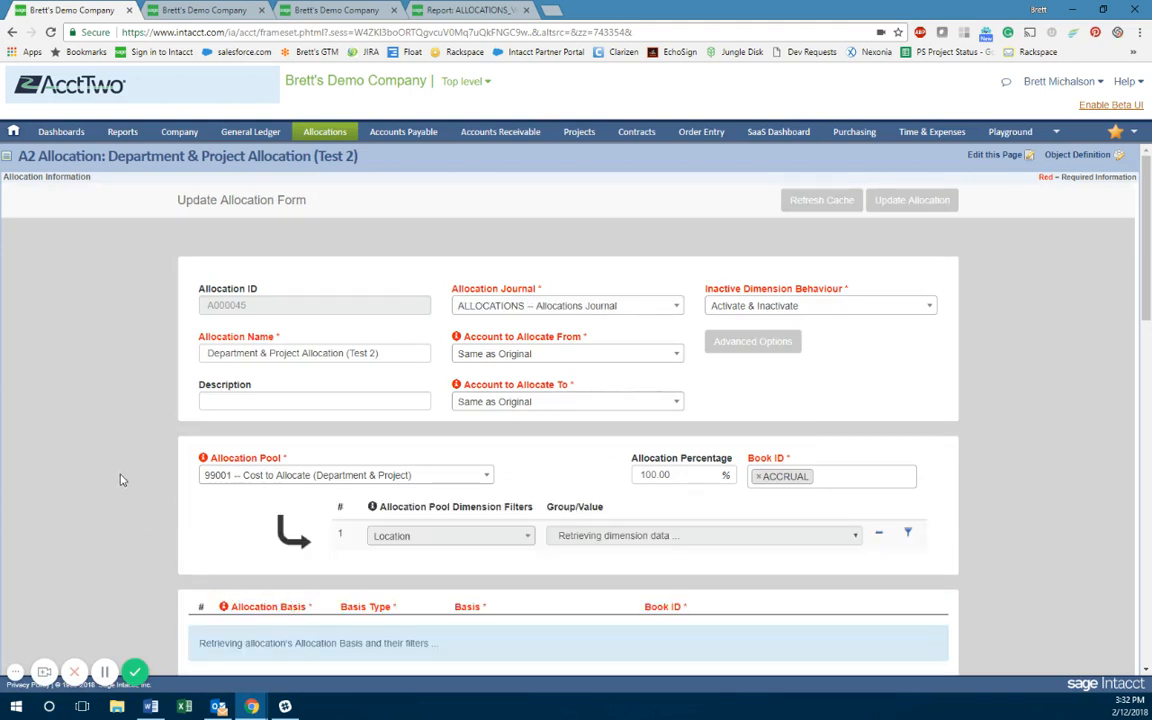
Review the allocation pool, its Location filter, and the Department and Project basis lines of the Test 2 allocation.
scroll(119, 467, down, 1)
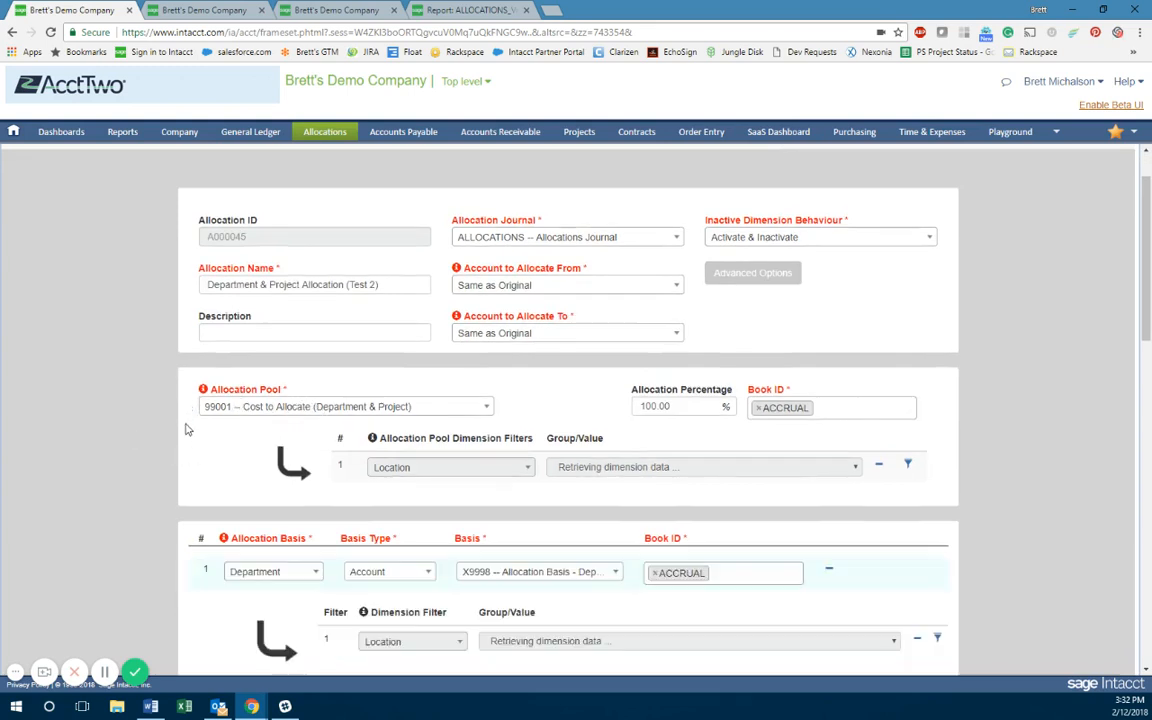
scroll(213, 439, down, 2)
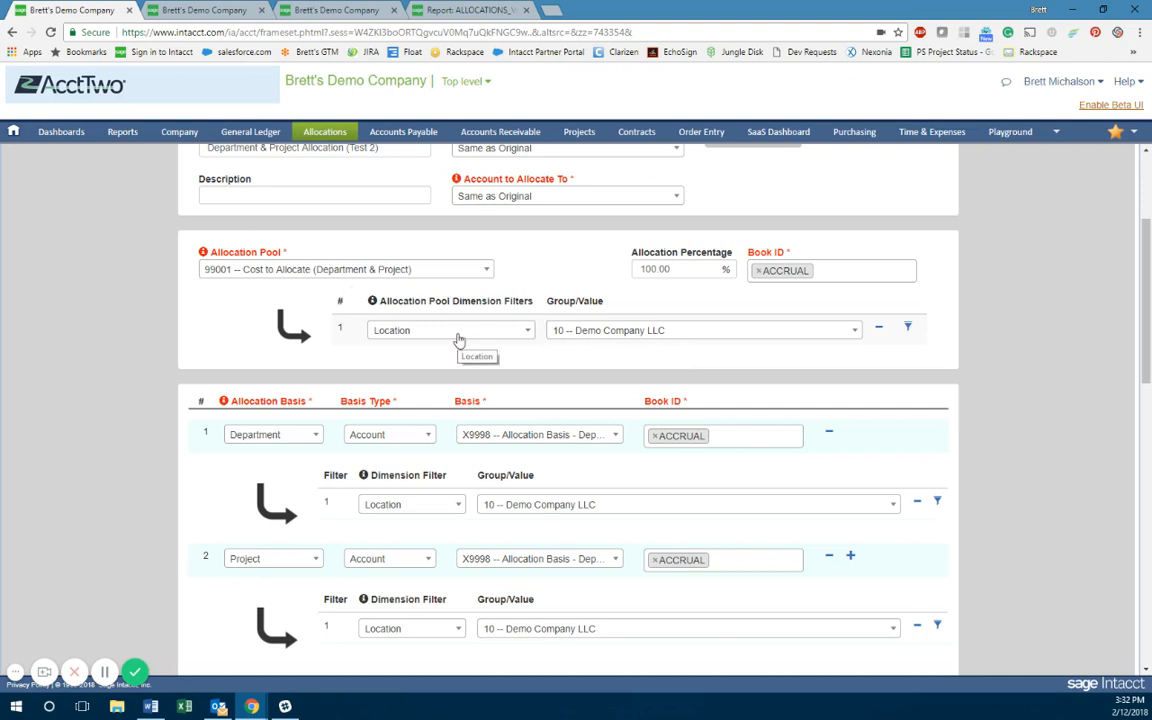
scroll(457, 335, down, 2)
scroll(457, 333, down, 2)
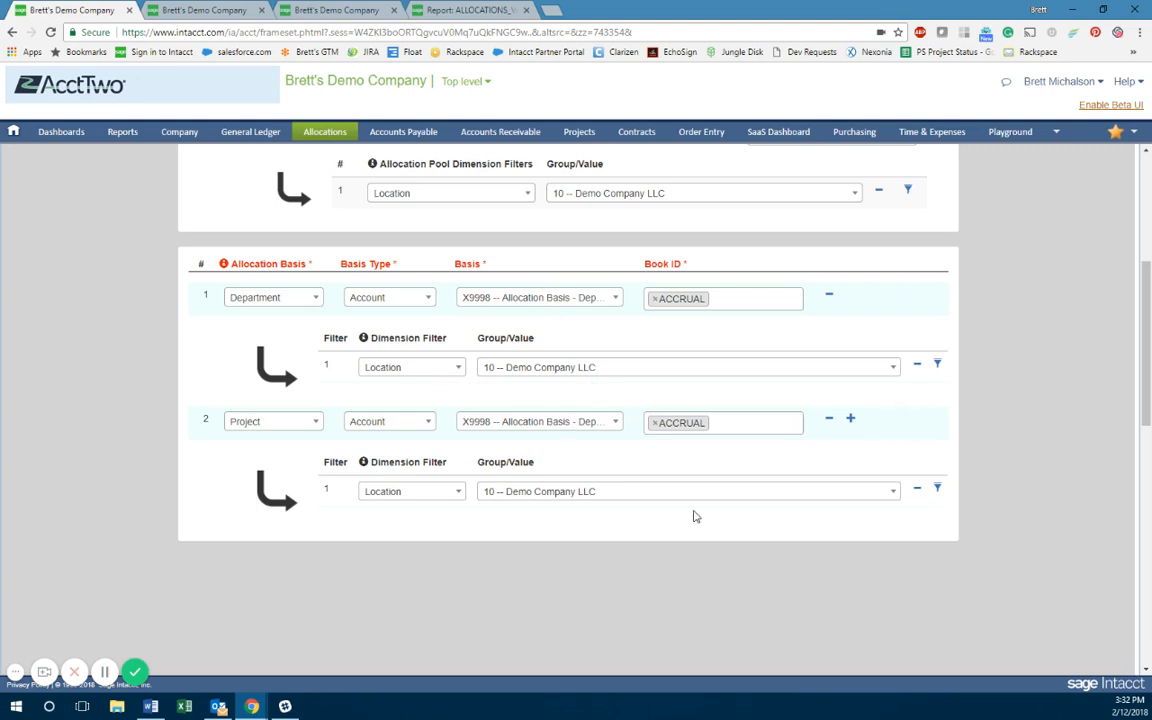
scroll(782, 604, up, 1)
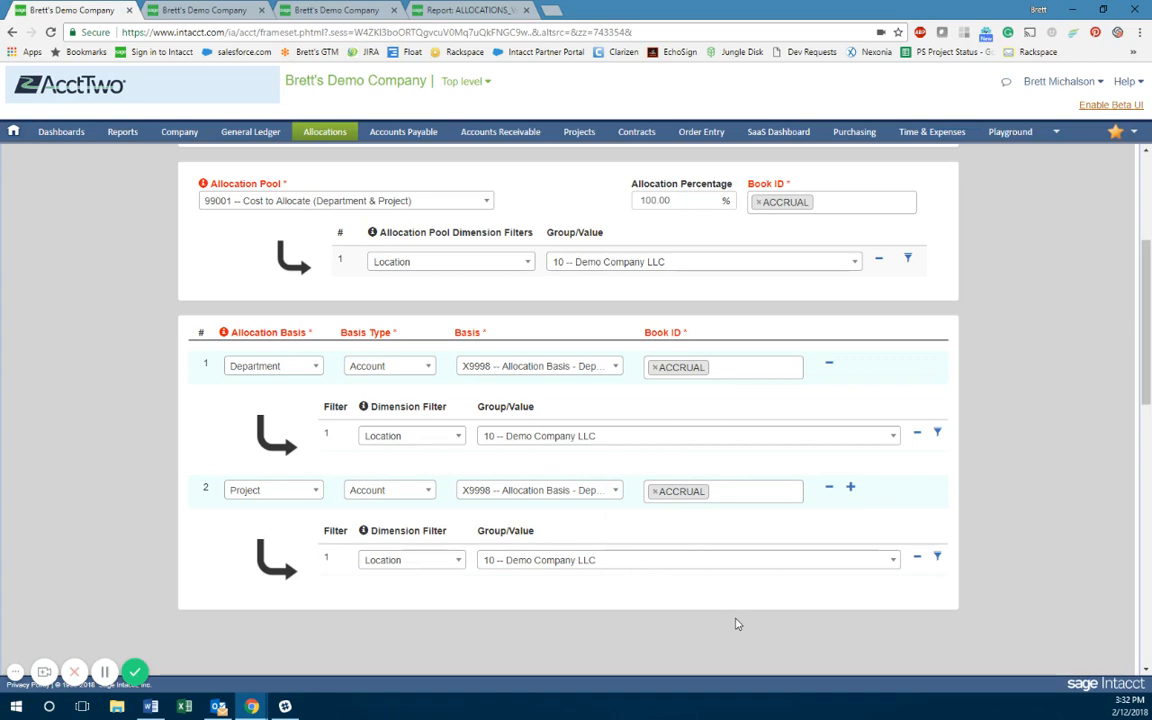
scroll(736, 622, up, 5)
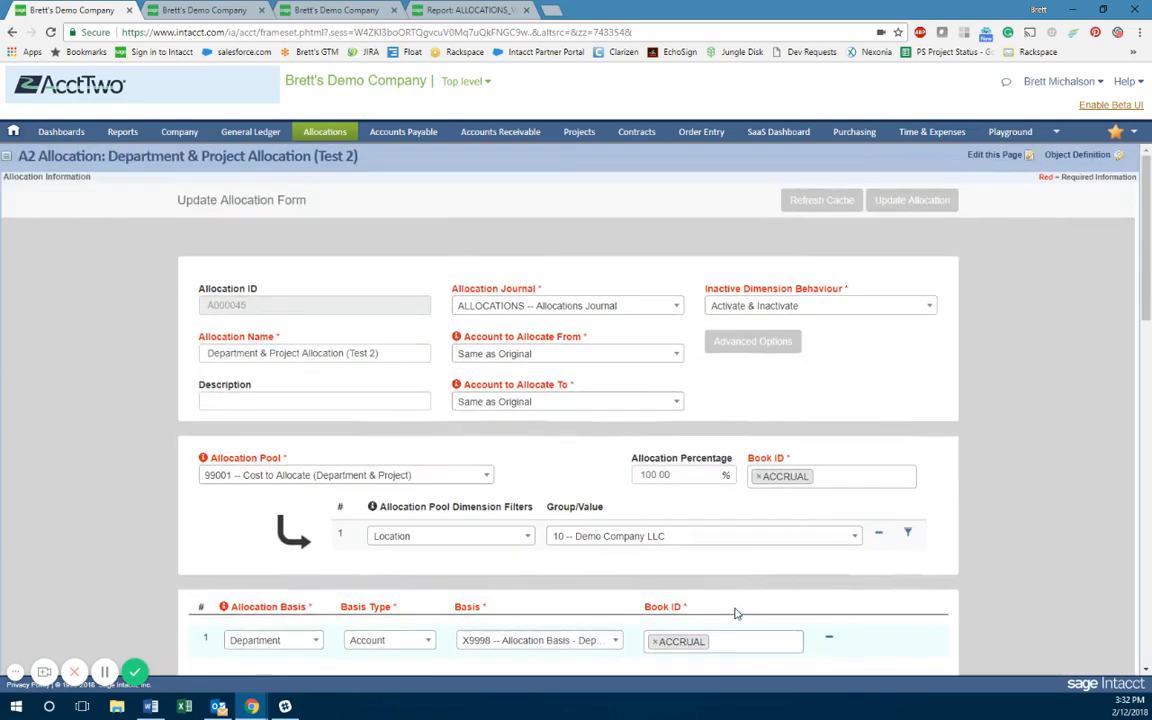
Replace the selected allocation on the Run Allocations form with A000045--Department & Project Allocation (Test 2) and run it with the same dates.
click(235, 8)
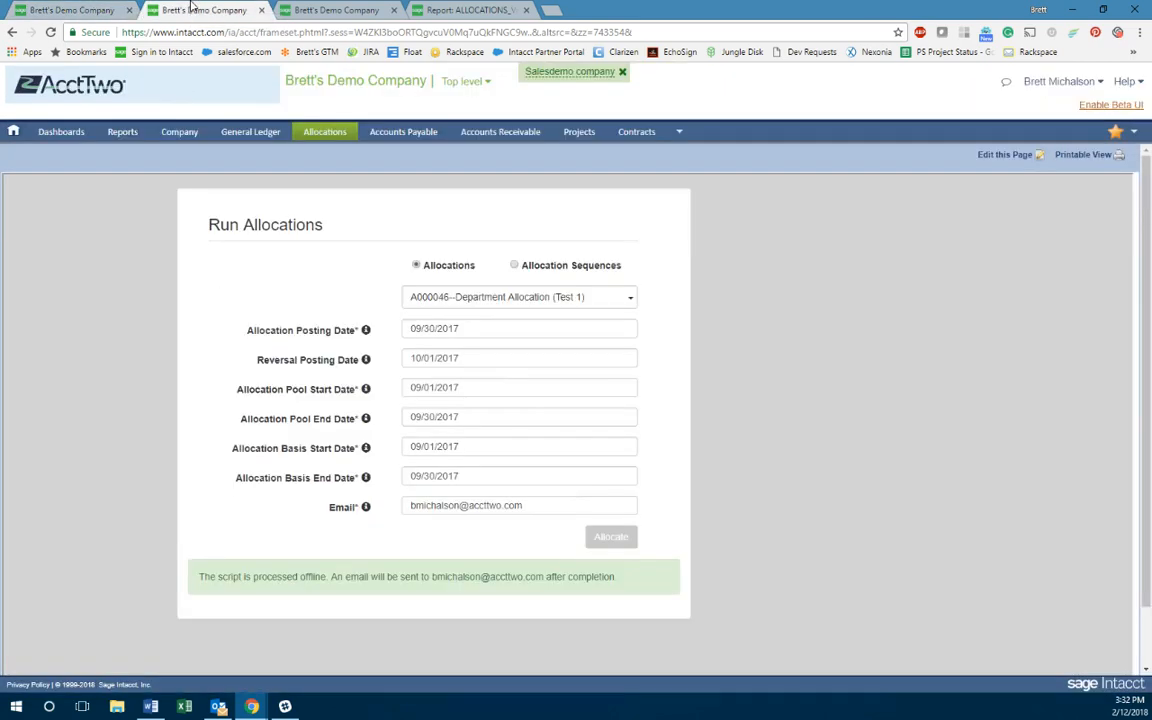
click(501, 303)
click(420, 430)
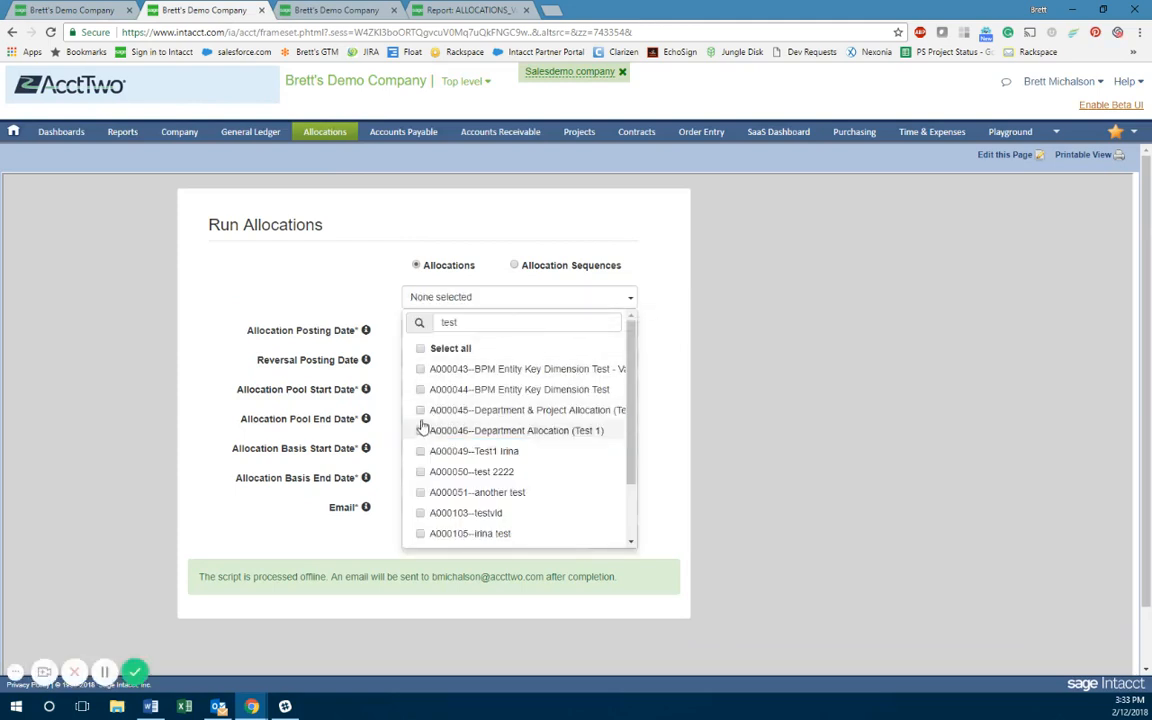
click(420, 412)
click(659, 357)
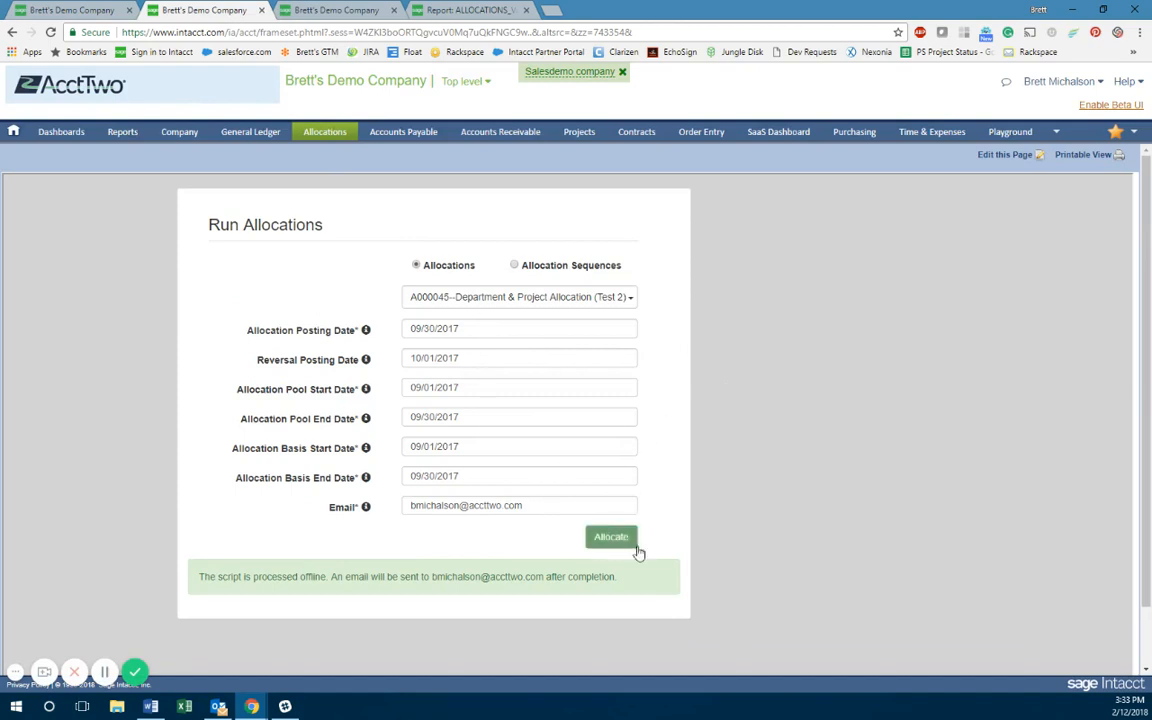
click(622, 541)
click(621, 541)
Open the ALLOCATIONS_Validation (Test 2) financial report as HTML and reload it after the allocation run.
click(316, 8)
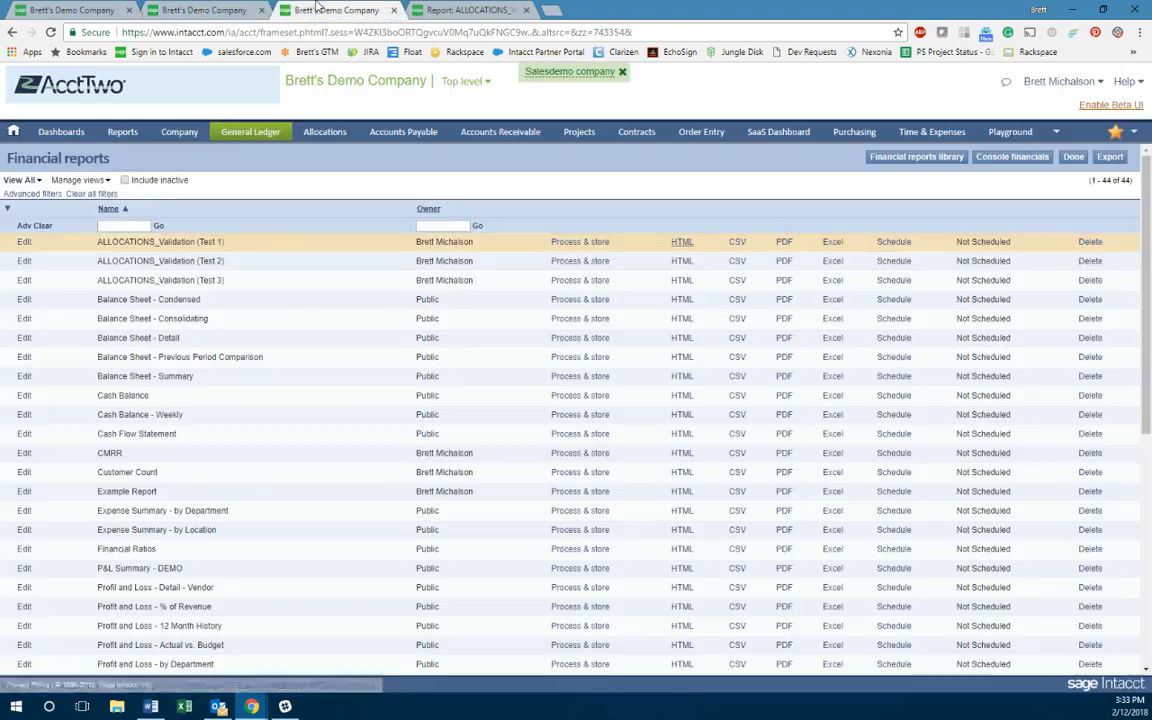
click(681, 264)
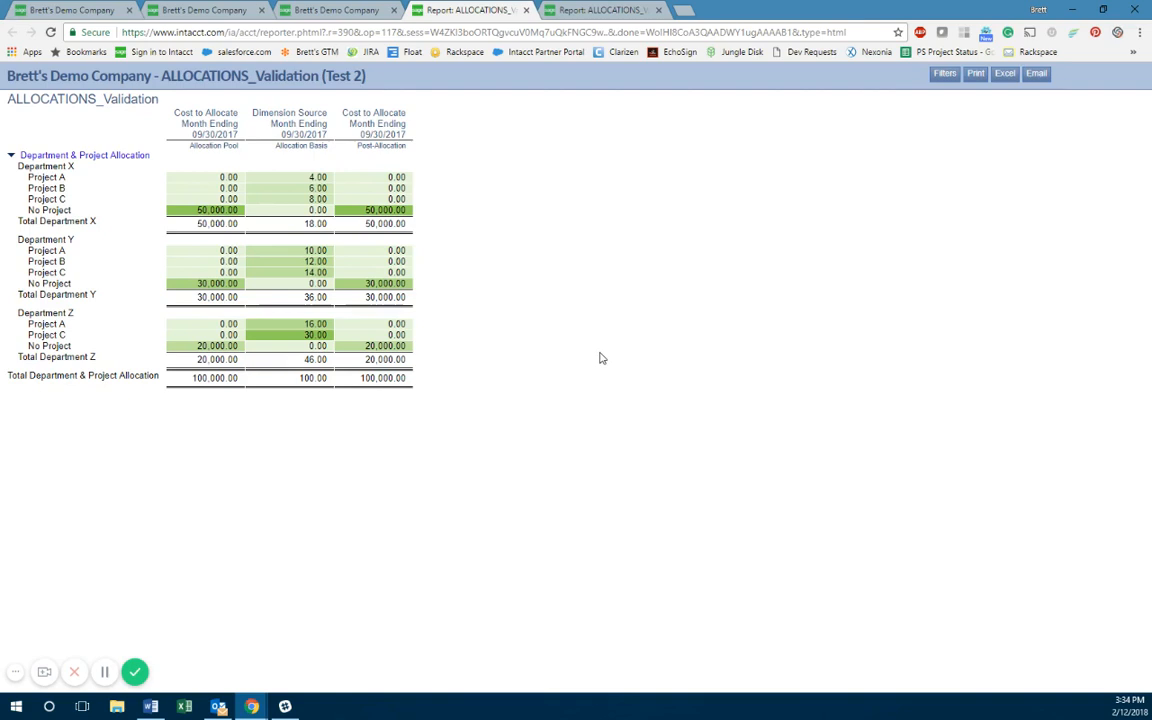
key(F5)
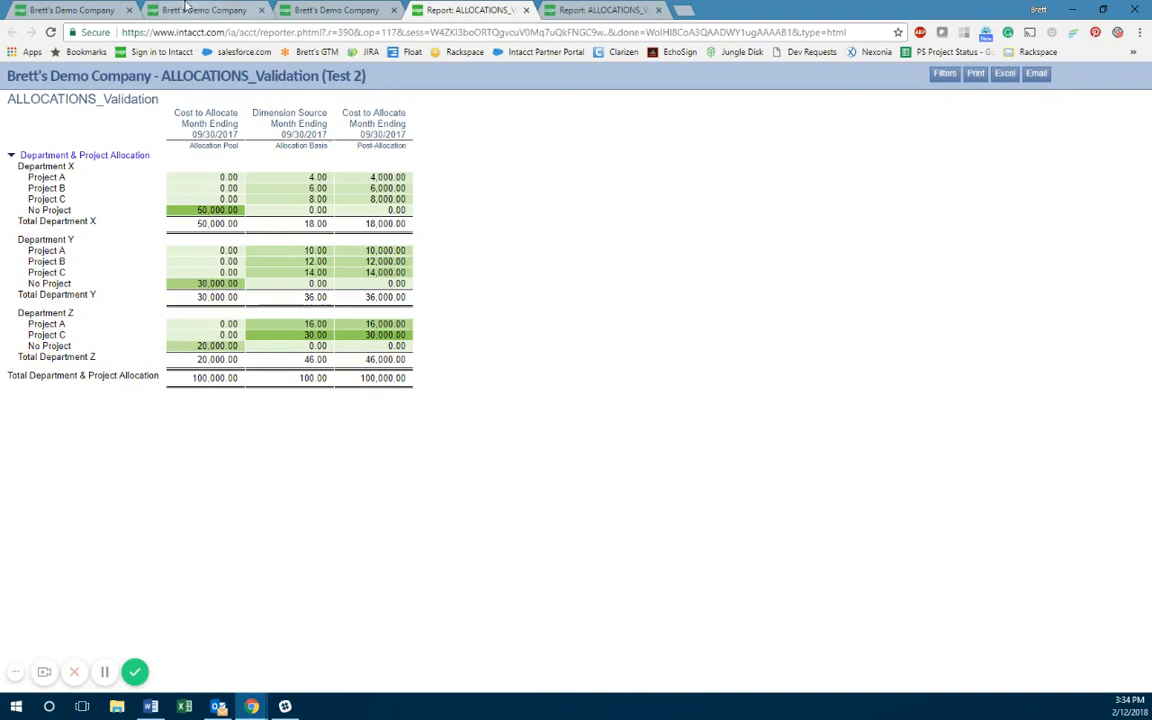
Go back to the Department & Project Allocation (Test 2) setup and review its pool and basis sections again.
click(216, 8)
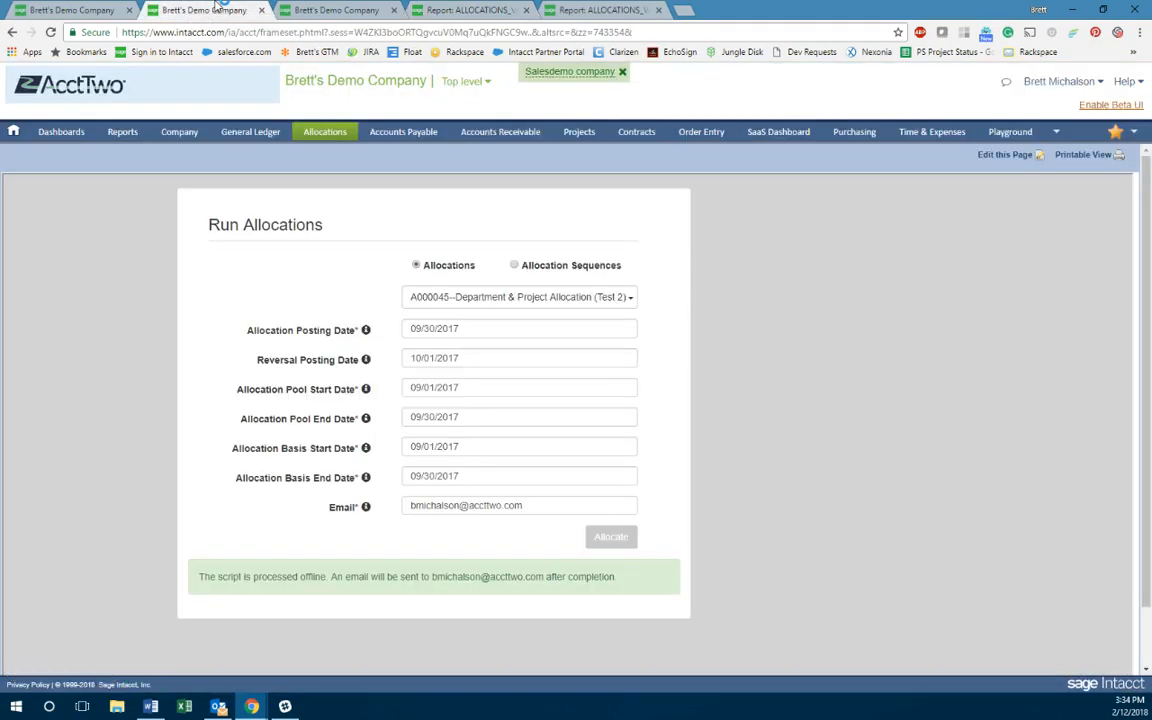
click(97, 8)
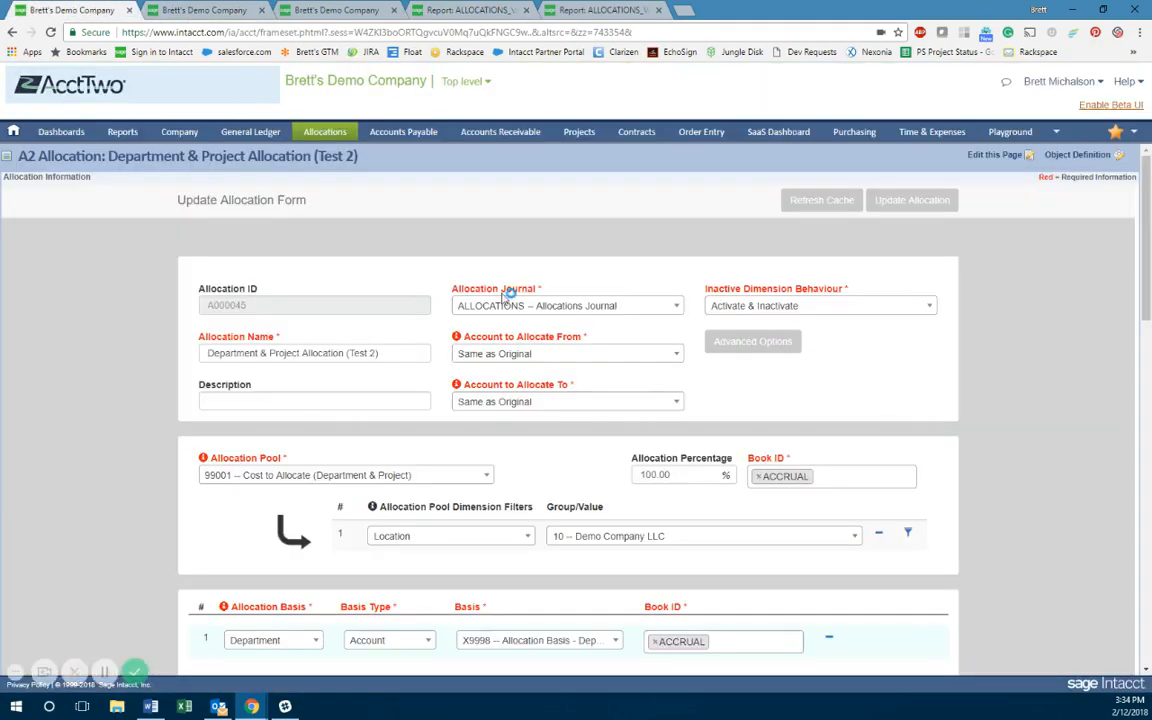
scroll(490, 327, down, 3)
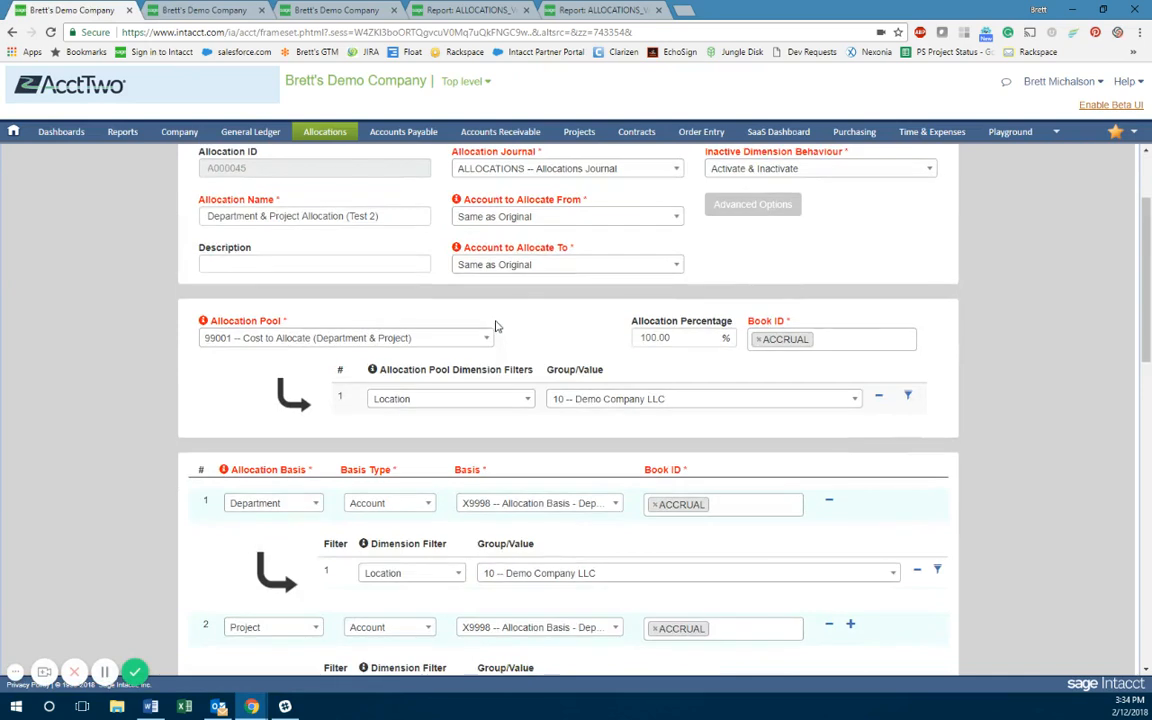